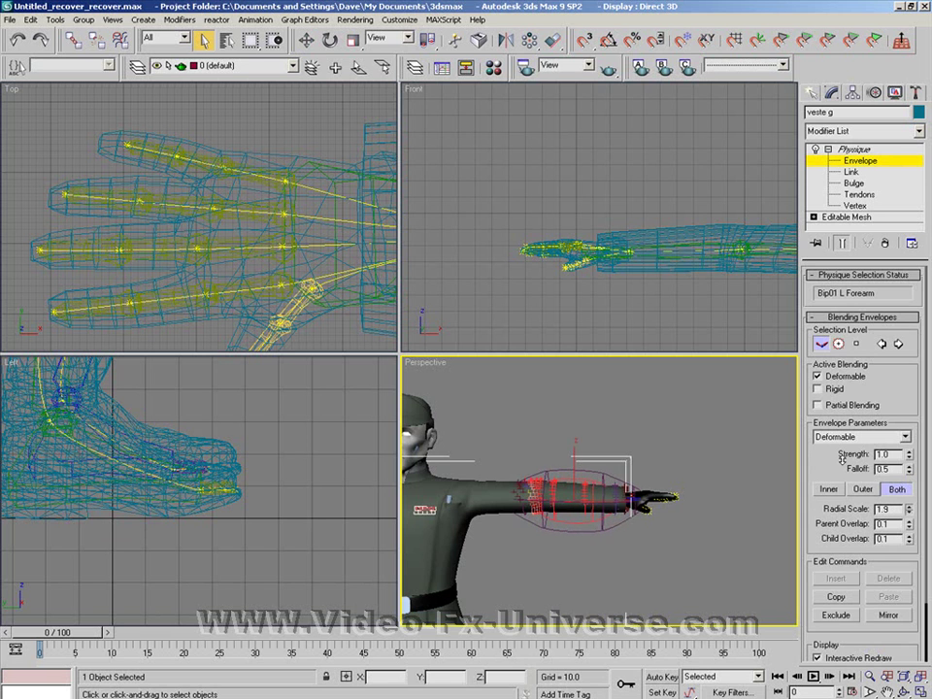
Leave the sleeve's envelope editing and try moving the Bip01 L Hand bone to test how the forearm deforms.
left_click(870, 676)
mouse_move(529, 451)
left_mouse_down()
mouse_move(493, 527)
mouse_move(659, 533)
mouse_move(545, 480)
mouse_move(525, 512)
mouse_move(609, 489)
mouse_move(573, 501)
left_mouse_up()
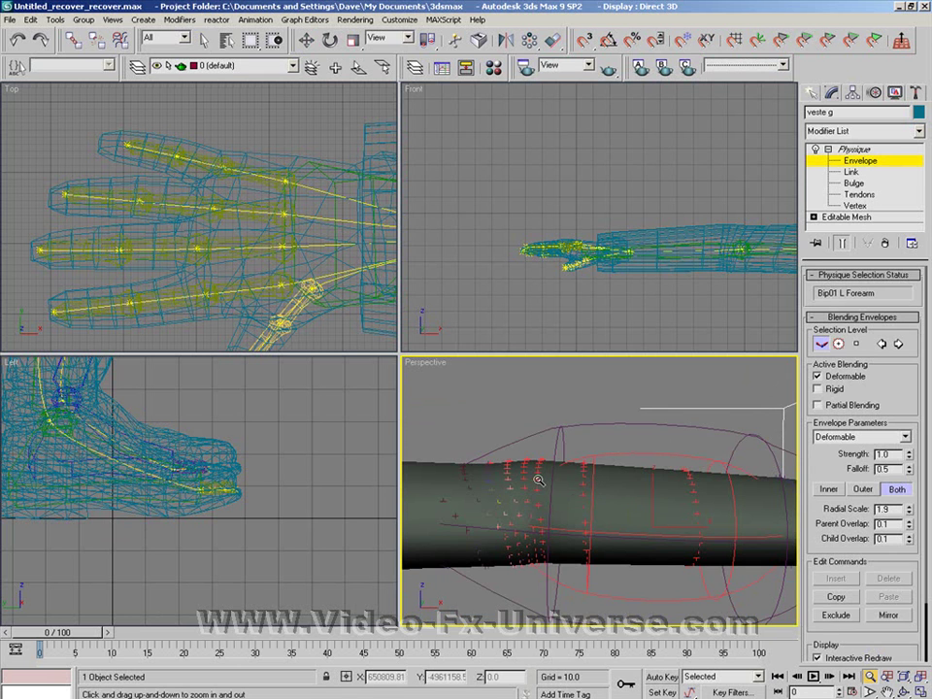
left_click_drag(459, 512, 513, 511)
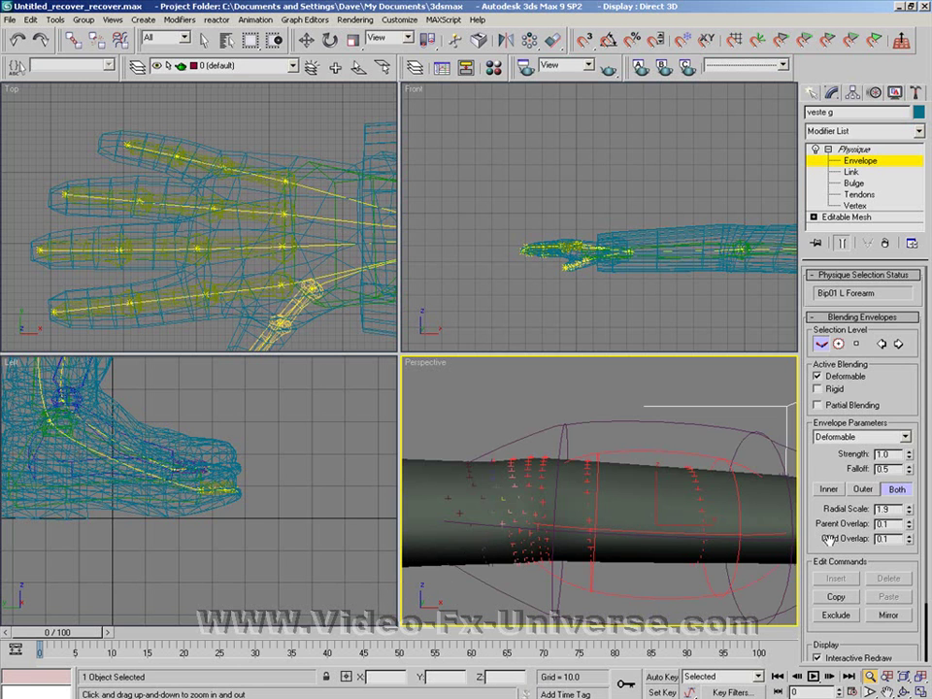
mouse_move(719, 457)
left_mouse_down()
mouse_move(724, 446)
mouse_move(728, 484)
mouse_move(682, 470)
mouse_move(711, 452)
mouse_move(723, 524)
mouse_move(709, 580)
mouse_move(672, 426)
mouse_move(676, 502)
mouse_move(591, 462)
mouse_move(575, 465)
left_mouse_up()
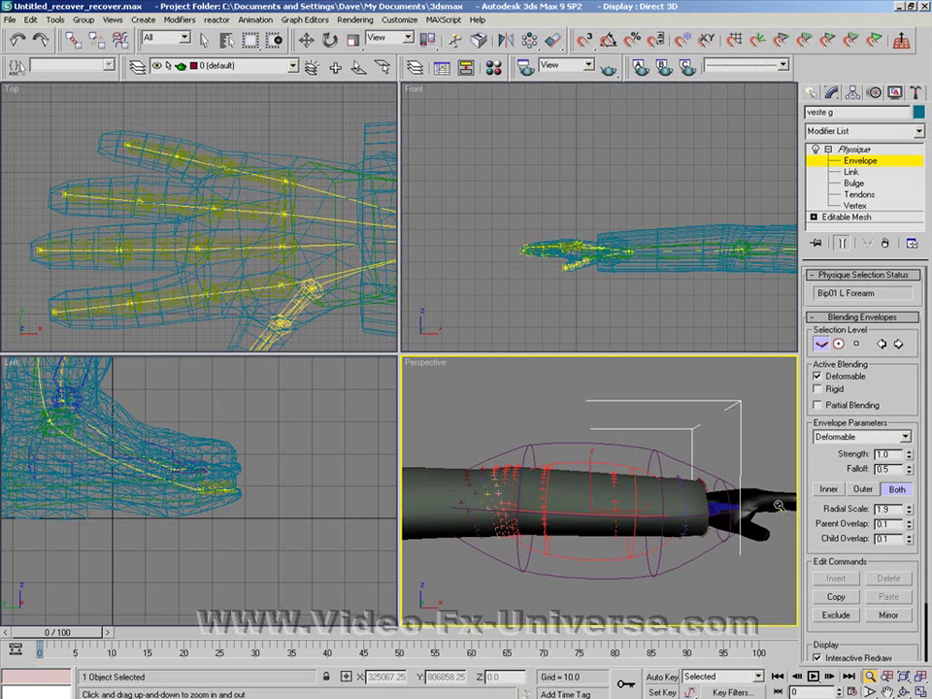
left_click(862, 165)
middle_click_drag(759, 381, 547, 371)
left_click(643, 503)
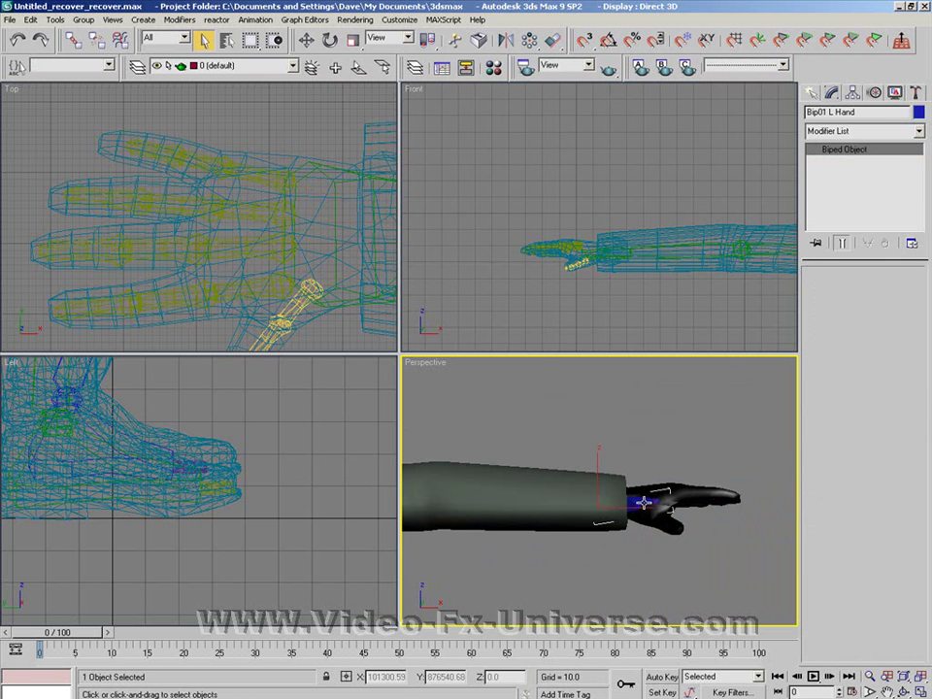
left_click(329, 40)
left_click(306, 39)
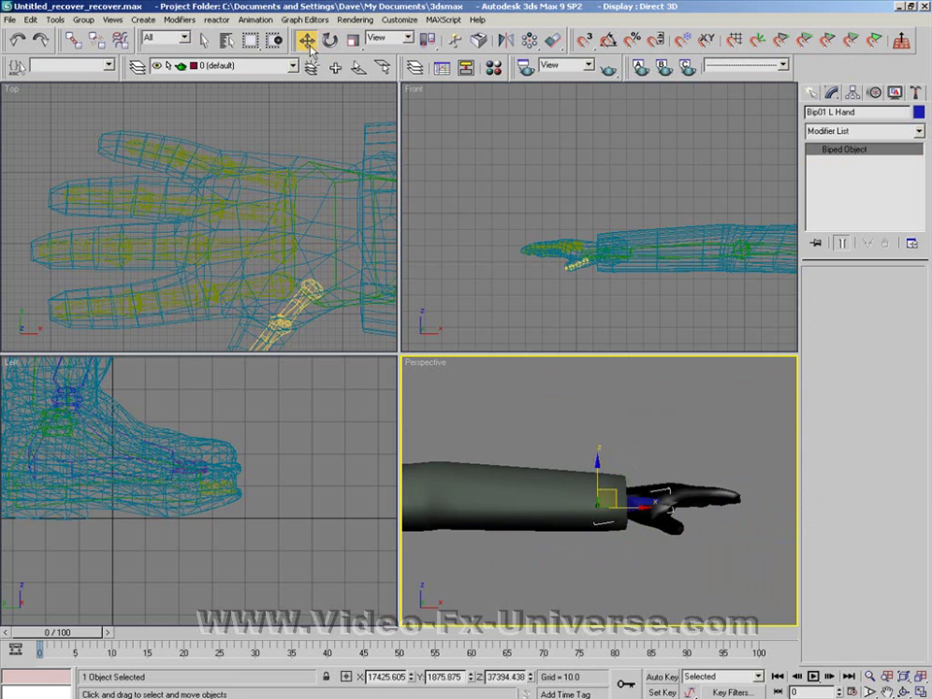
left_click_drag(614, 492, 675, 525)
Enlarge the Officer L Finger02 envelope on the gant g glove: radial scale 1.93, parent overlap 1.54, child overlap 1.3.
left_click(675, 524)
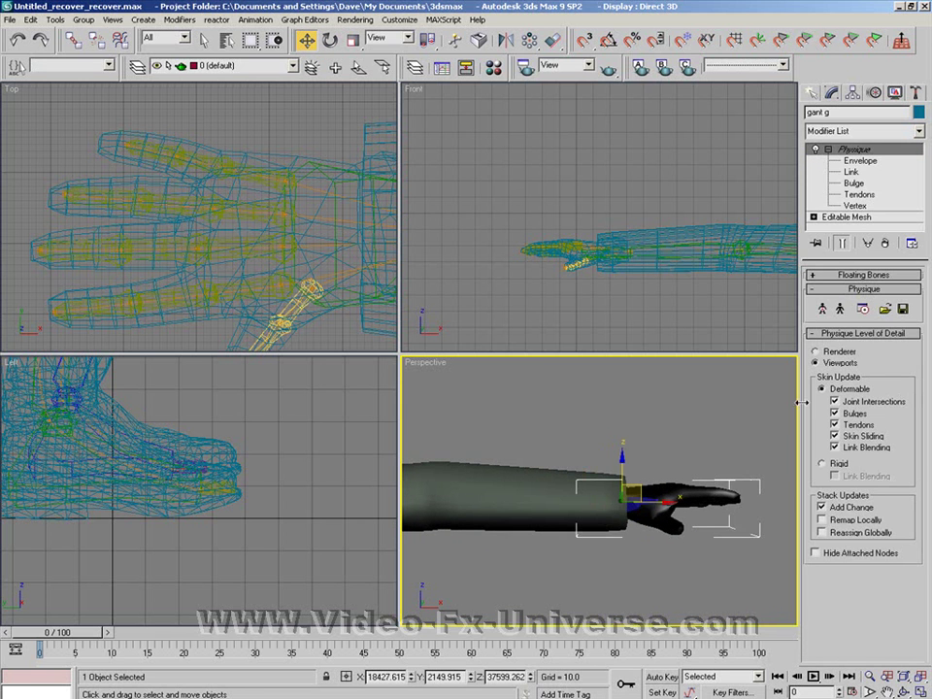
left_click(860, 172)
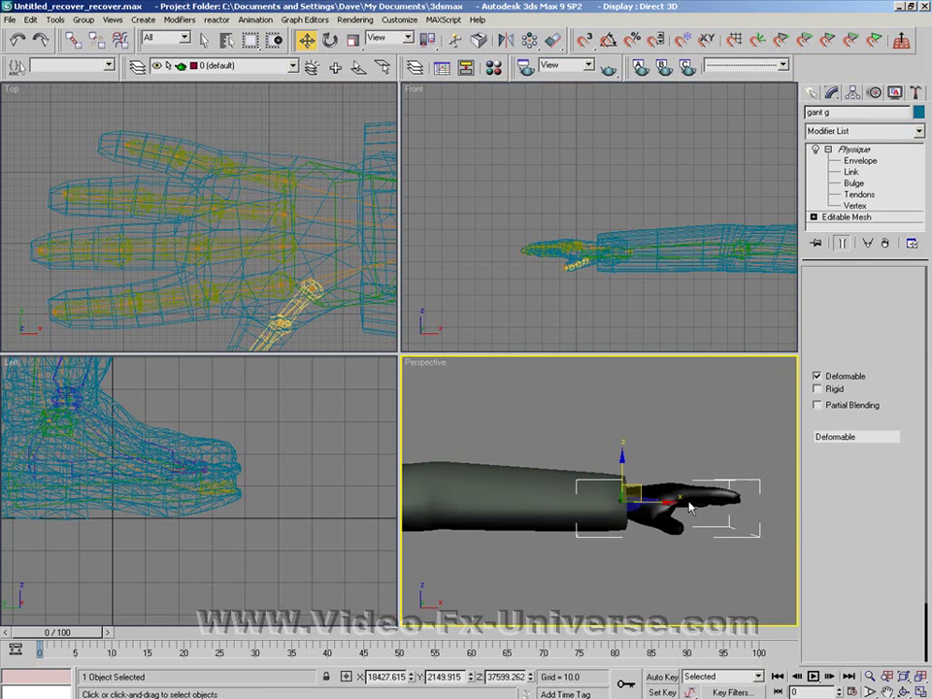
left_click(670, 529)
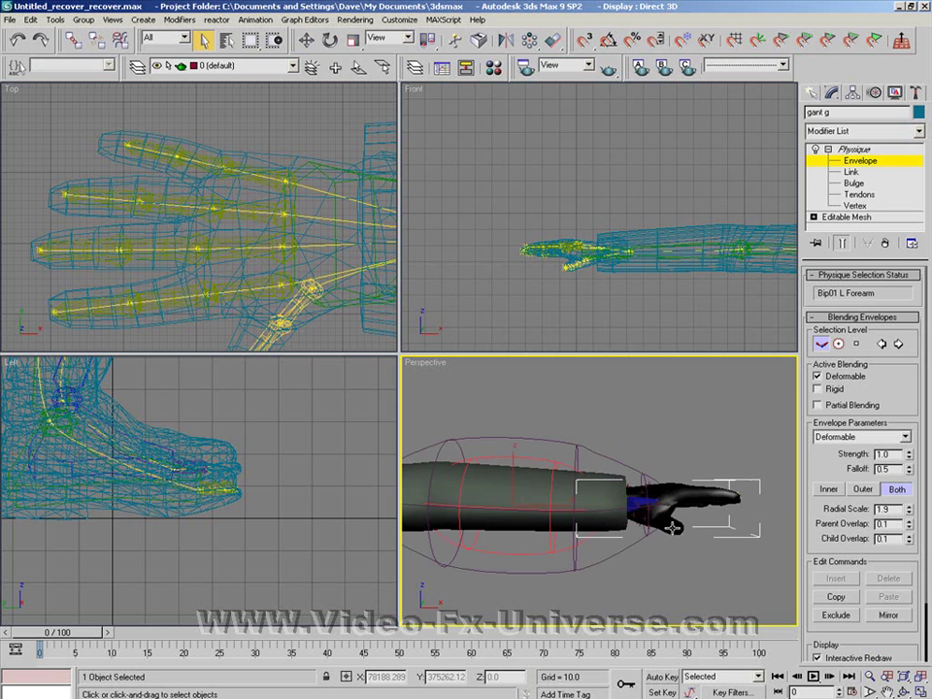
left_click(673, 528)
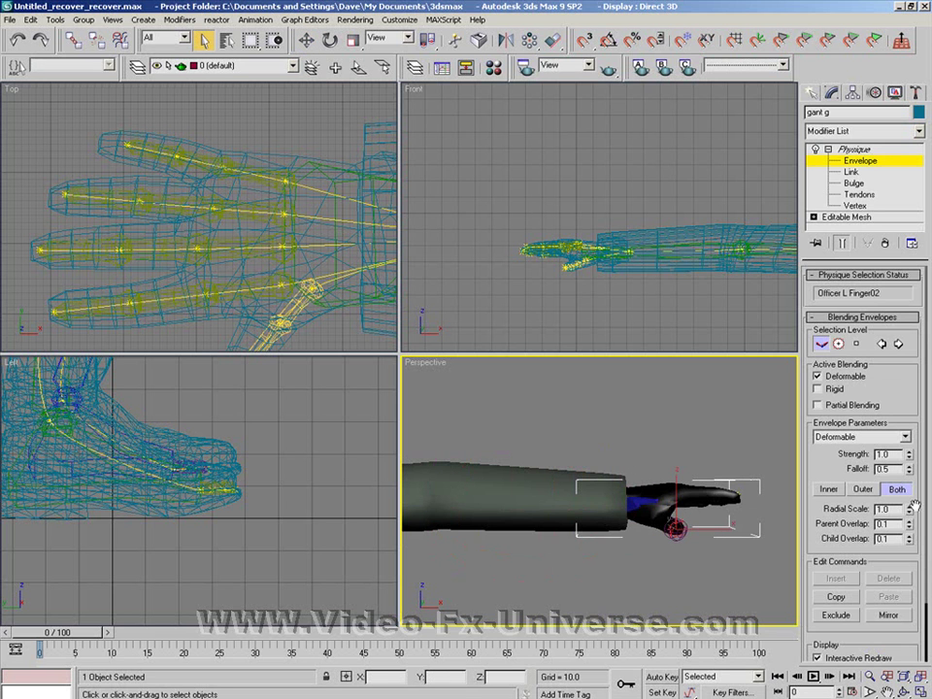
left_click_drag(907, 449, 906, 447)
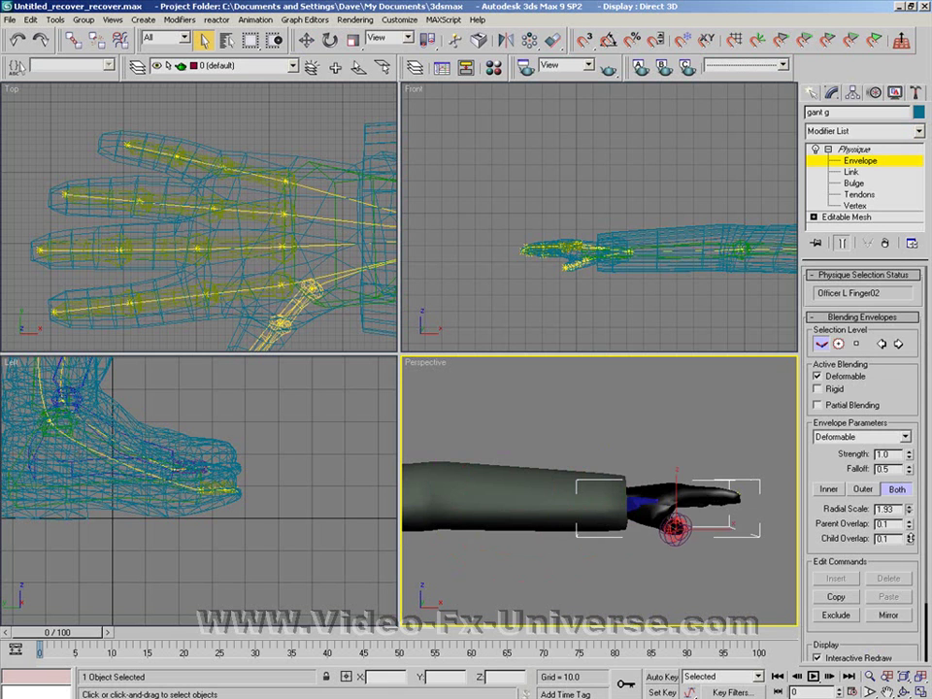
left_click_drag(908, 490, 907, 453)
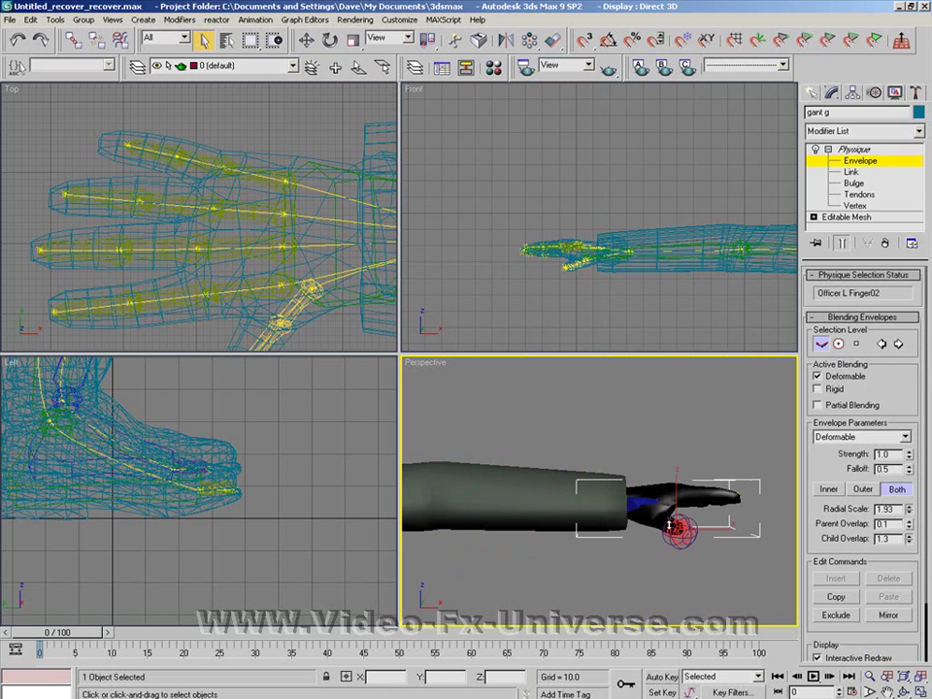
left_click(909, 522)
left_click(906, 490)
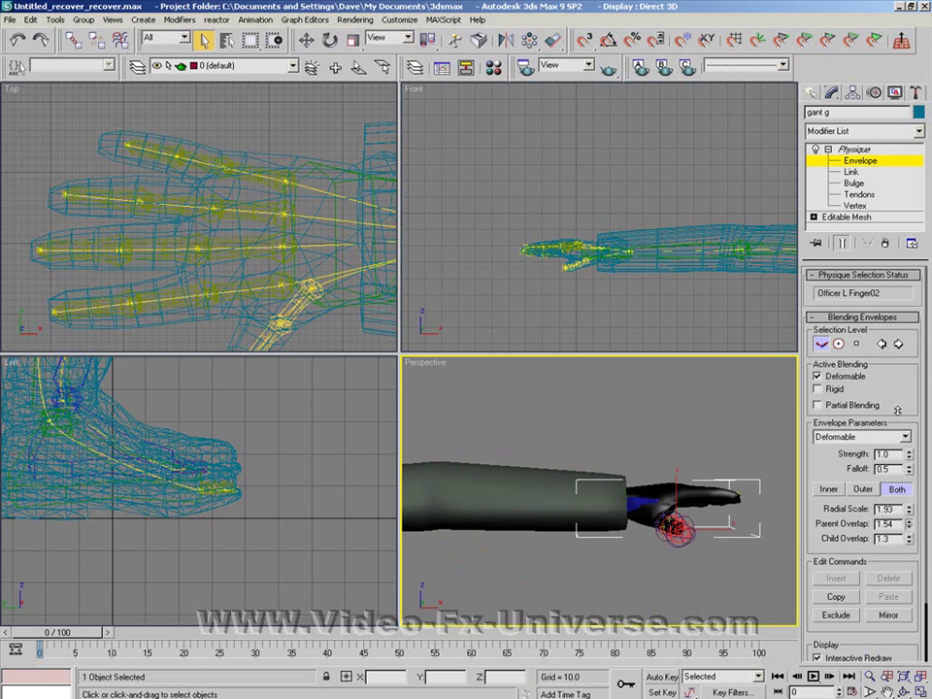
left_click(885, 167)
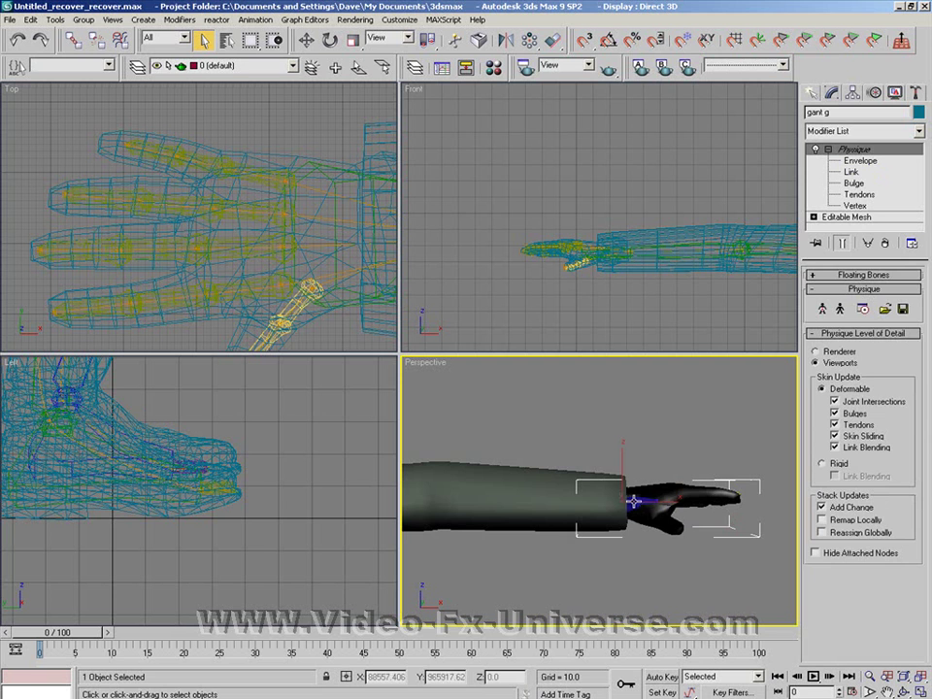
Try moving the Bip01 L Hand bone to check how the glove follows it.
left_click(633, 498)
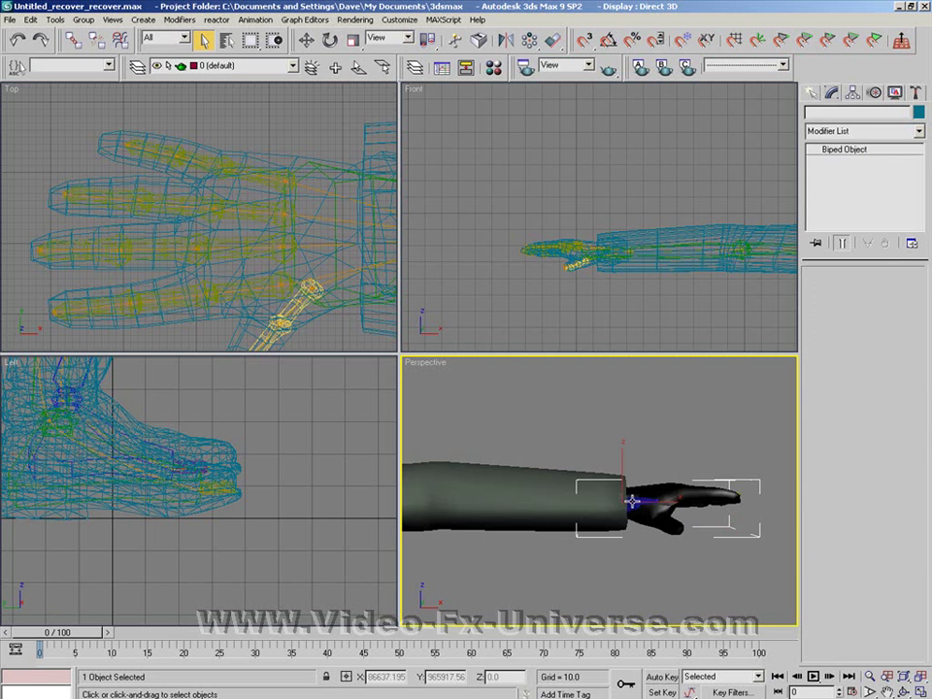
left_click(310, 41)
left_click_drag(608, 490, 619, 469)
left_click(872, 678)
left_click_drag(677, 522, 681, 481)
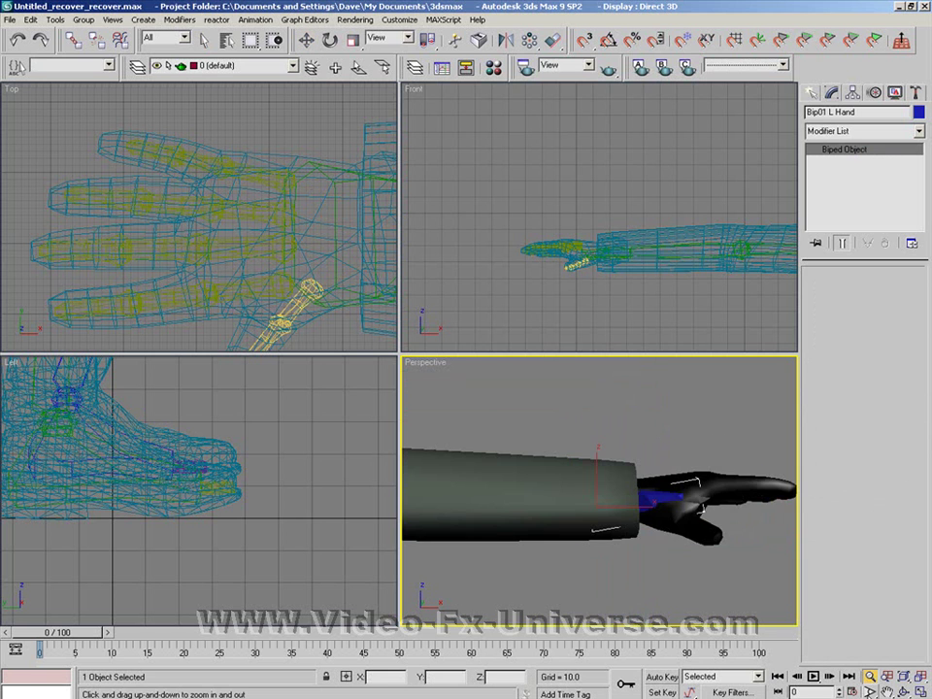
Rotate the index finger's base bone, Officer L Finger1, in the Top view.
left_click(904, 692)
mouse_move(601, 579)
left_mouse_down()
mouse_move(602, 490)
mouse_move(615, 528)
mouse_move(612, 508)
mouse_move(678, 474)
mouse_move(643, 430)
mouse_move(691, 441)
mouse_move(631, 466)
mouse_move(607, 607)
mouse_move(596, 579)
mouse_move(598, 600)
left_mouse_up()
middle_click_drag(724, 389, 554, 82)
middle_click_drag(702, 407, 668, 572)
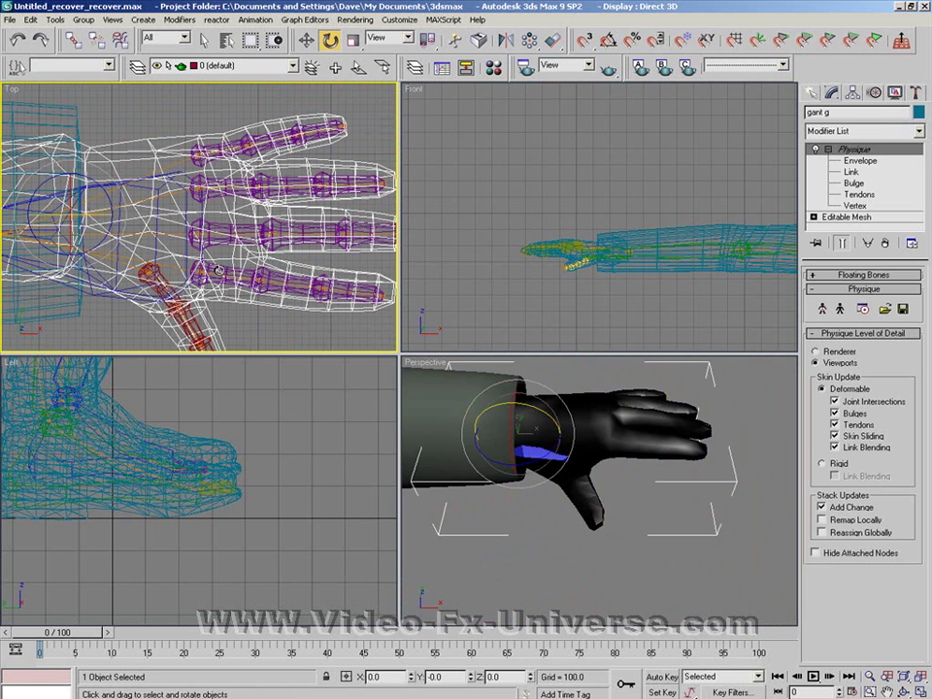
left_click(213, 275)
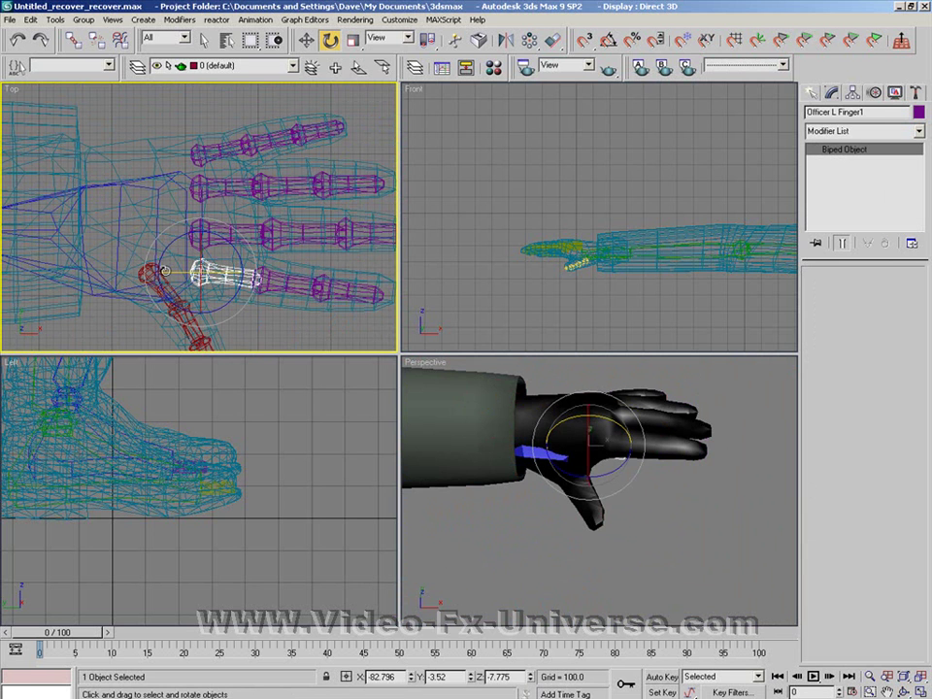
mouse_move(169, 270)
left_mouse_down()
mouse_move(134, 272)
mouse_move(160, 271)
left_mouse_up()
Curl the index fingertip by rotating the Officer L Finger12 bone in the Top view.
left_click(329, 290)
left_click_drag(336, 289, 298, 255)
left_click_drag(274, 319, 365, 332)
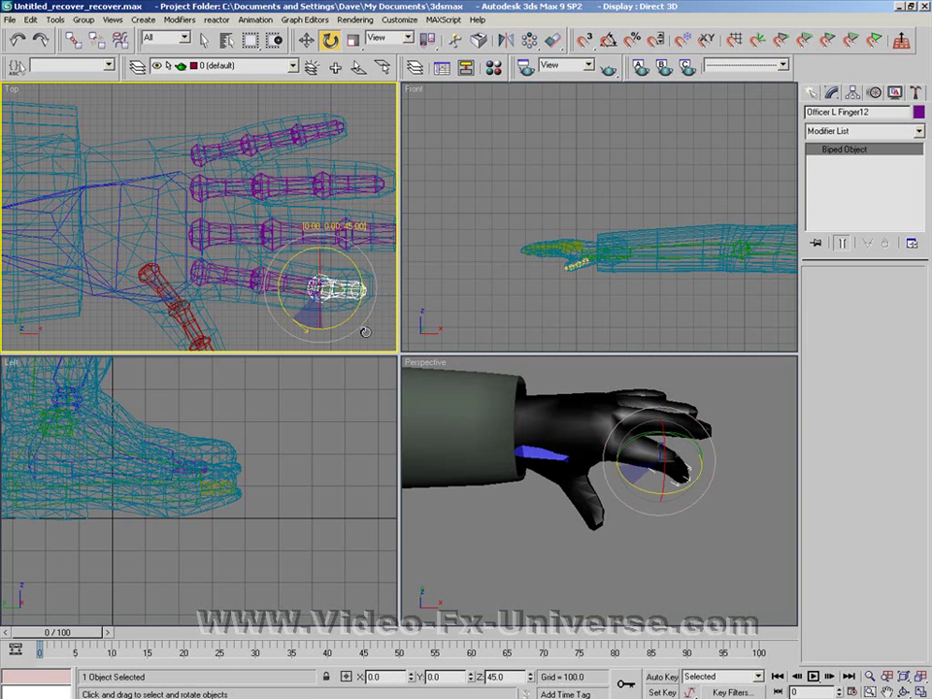
left_click_drag(280, 261, 280, 263)
mouse_move(298, 323)
left_mouse_down()
mouse_move(351, 329)
mouse_move(239, 316)
mouse_move(311, 320)
mouse_move(376, 308)
mouse_move(221, 309)
mouse_move(359, 325)
mouse_move(304, 320)
left_mouse_up()
Try moving the gant g glove mesh at the wrist, and undo the move.
middle_click_drag(542, 437, 613, 445)
middle_click_drag(524, 408, 929, 475)
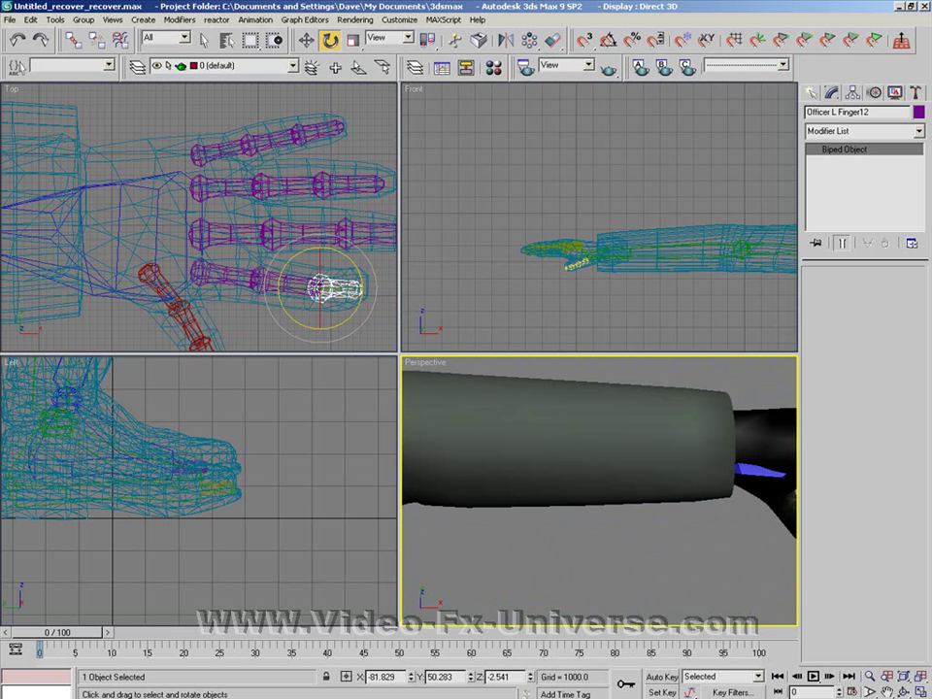
left_click(869, 675)
left_click_drag(638, 537, 756, 548)
middle_click_drag(756, 548, 773, 547)
left_click_drag(617, 479, 671, 659)
left_click(306, 40)
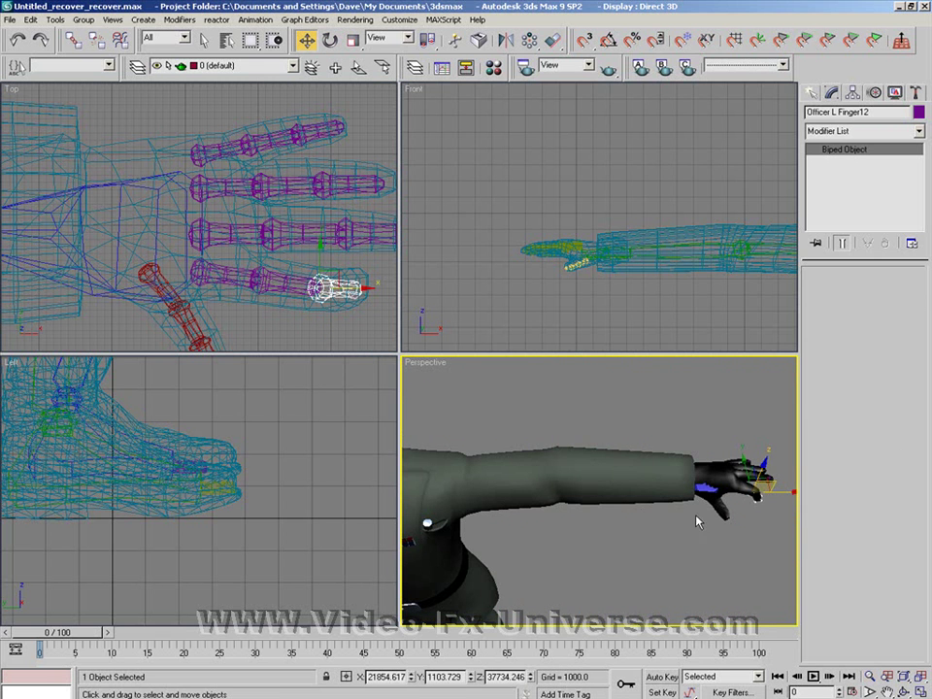
left_click(697, 481)
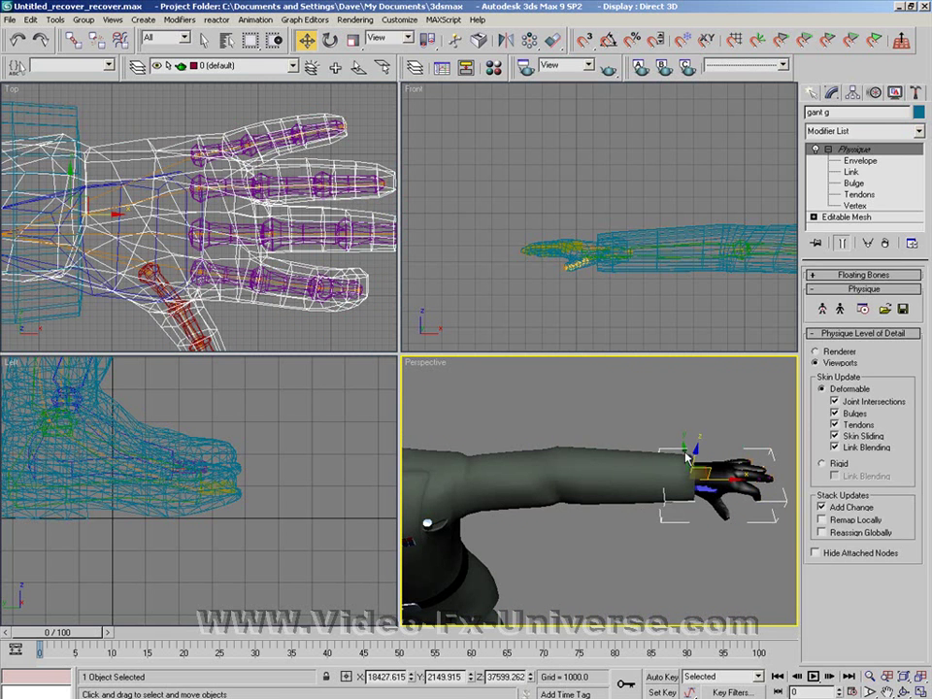
left_click_drag(692, 452, 669, 392)
key("ctrl+z")
Select the Bip01 L Hand bone inside the glove and try moving the whole arm with it.
left_click(704, 489)
left_click(705, 488)
left_click(705, 473)
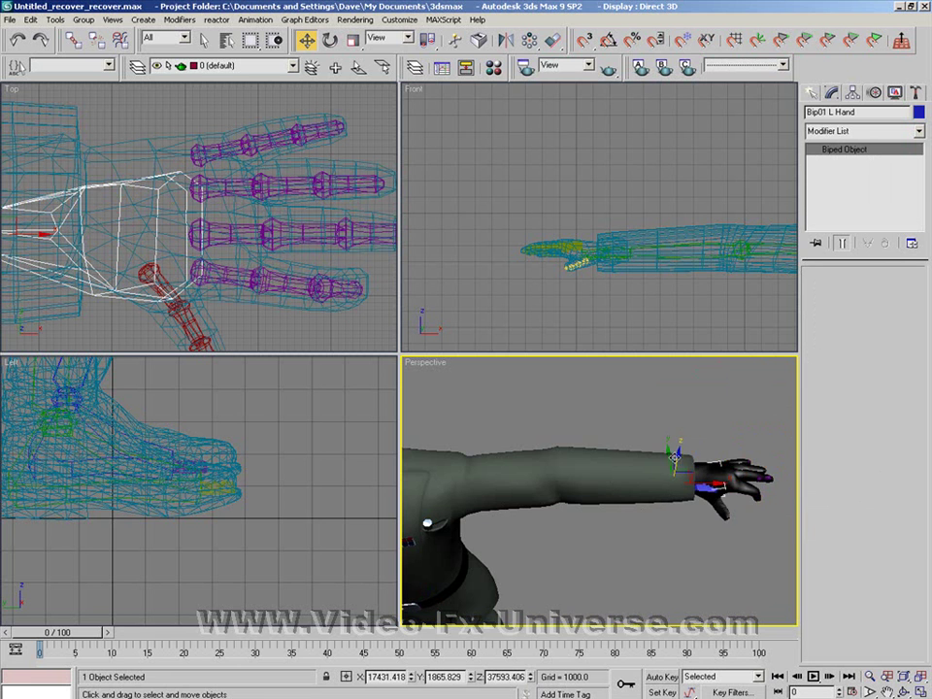
left_click_drag(679, 457, 662, 527)
Set the radial scale of the Bip01 L UpperArm envelope on the veste g jacket to 2.45.
left_click(527, 470)
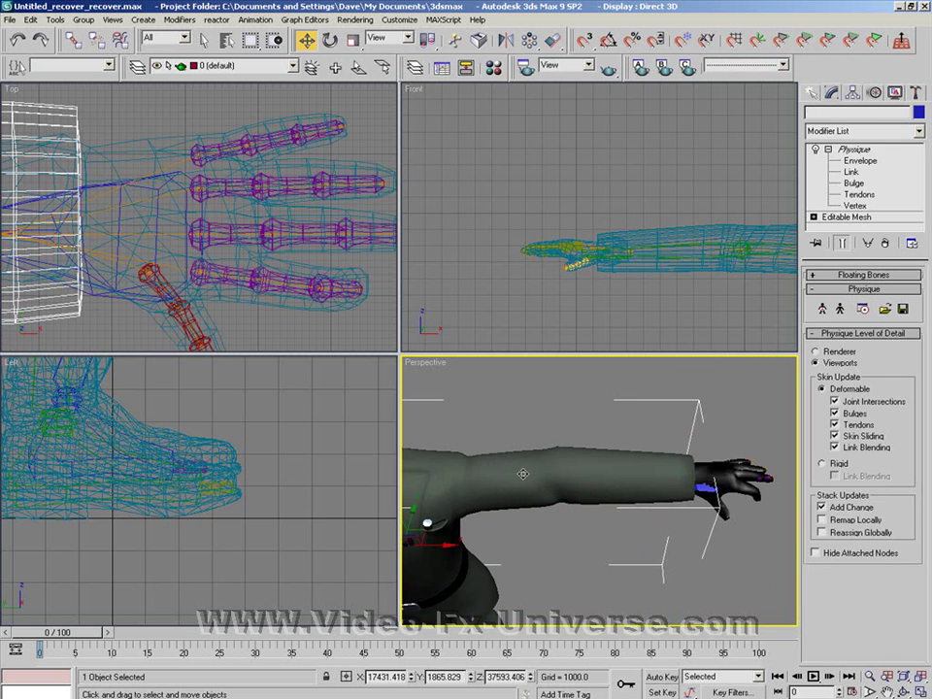
left_click(862, 161)
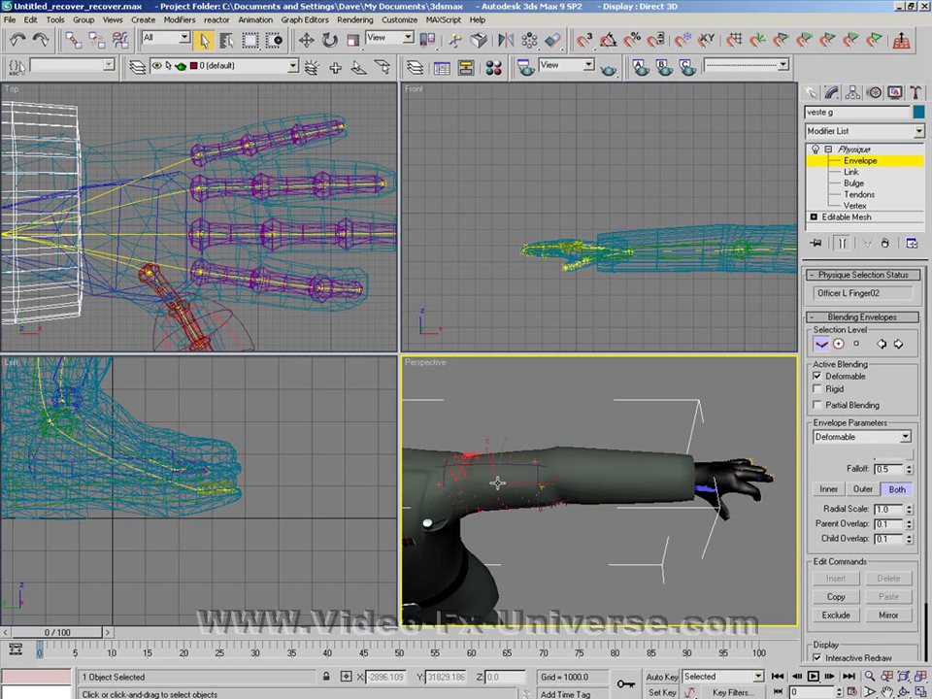
left_click(481, 483)
middle_click_drag(566, 480, 518, 482, "alt")
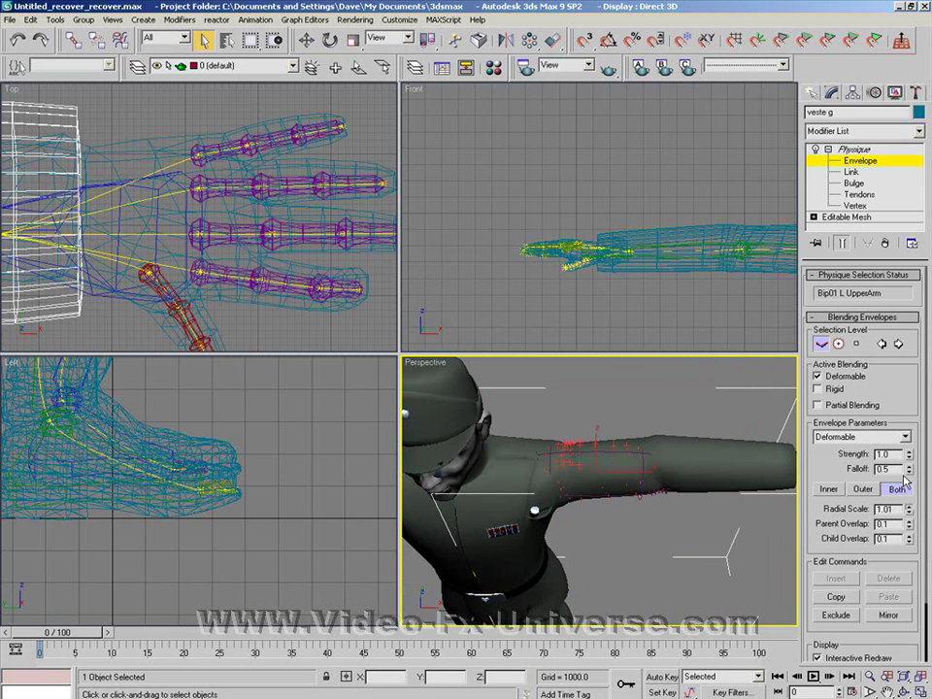
left_click_drag(897, 455, 878, 404)
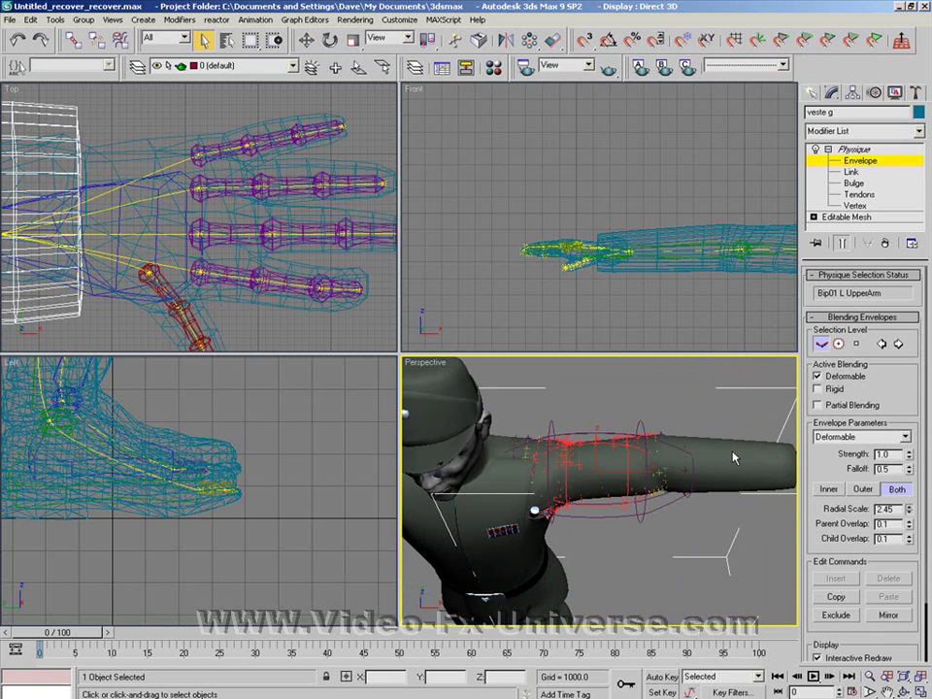
Leave envelope editing and raise the left arm by moving the Bip01 L Hand bone up about 1038 units in Z.
middle_click_drag(730, 456, 616, 424)
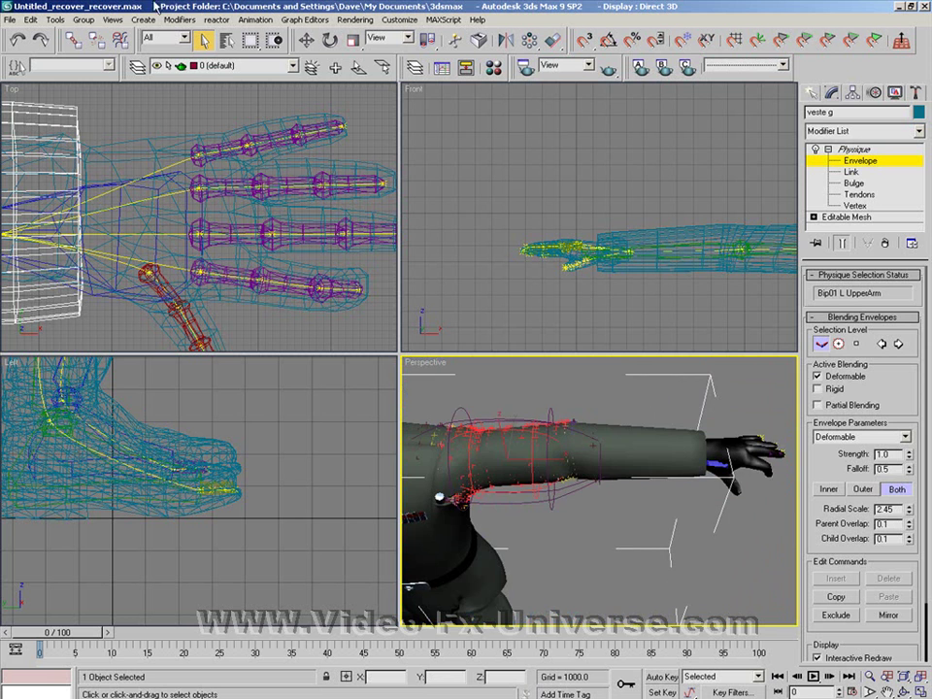
left_click(306, 48)
left_click(716, 463)
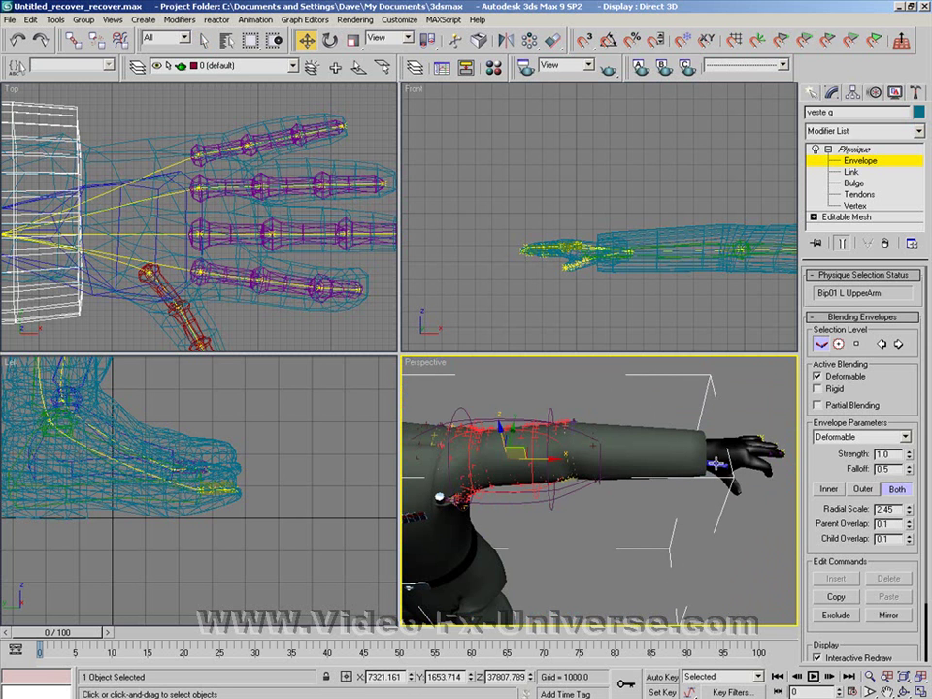
left_click(857, 161)
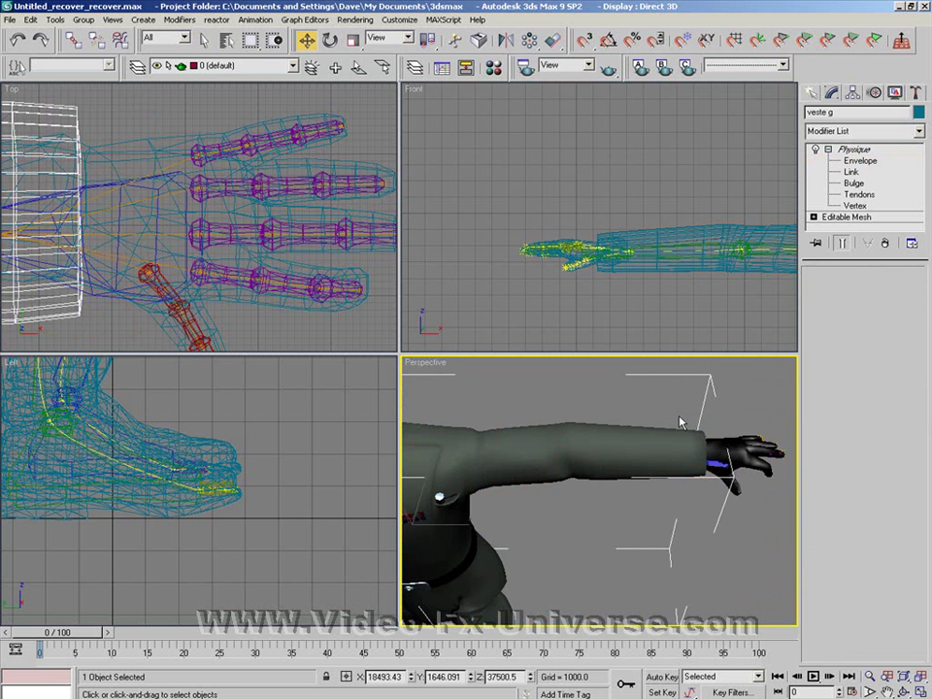
left_click(730, 456)
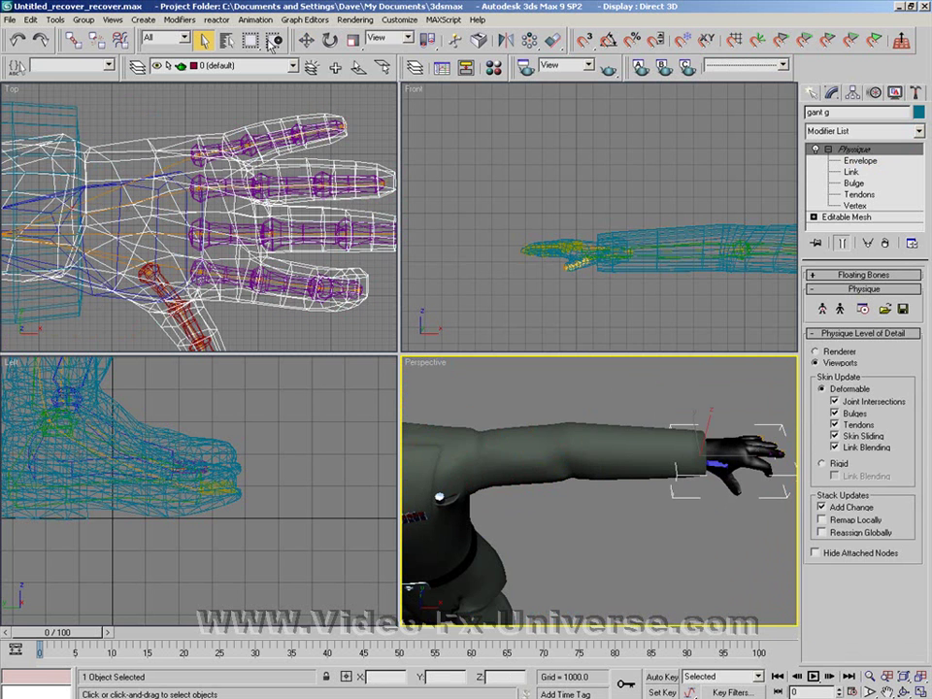
left_click(715, 461)
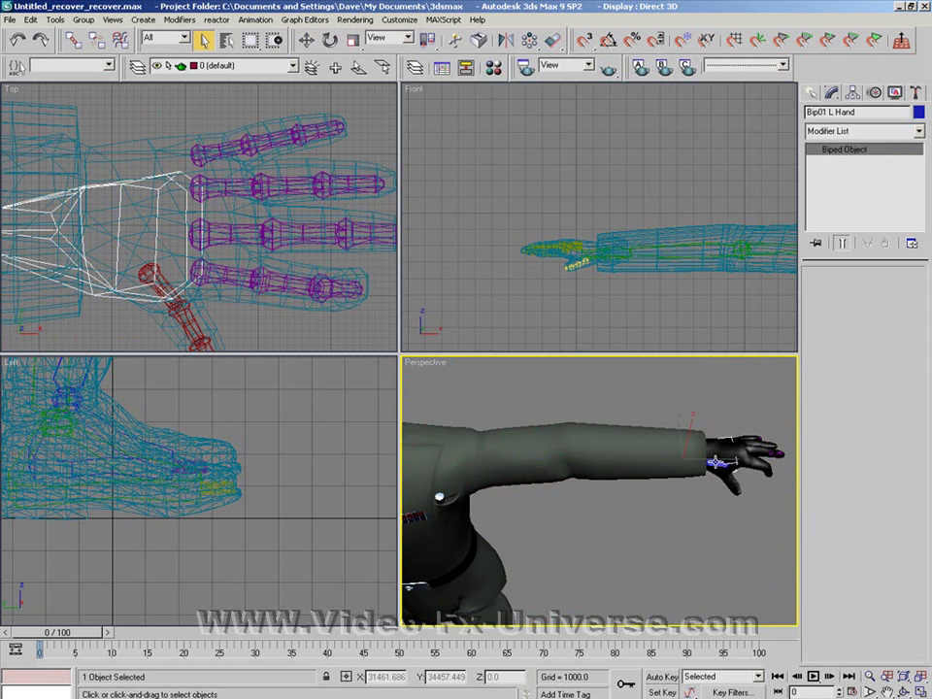
key("w")
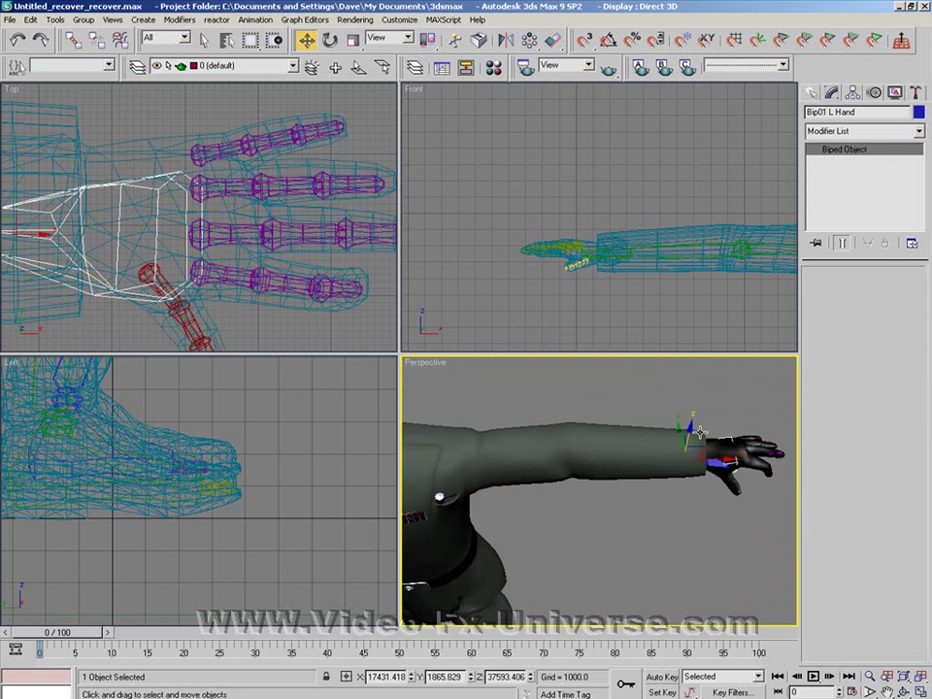
left_click_drag(686, 430, 635, 419)
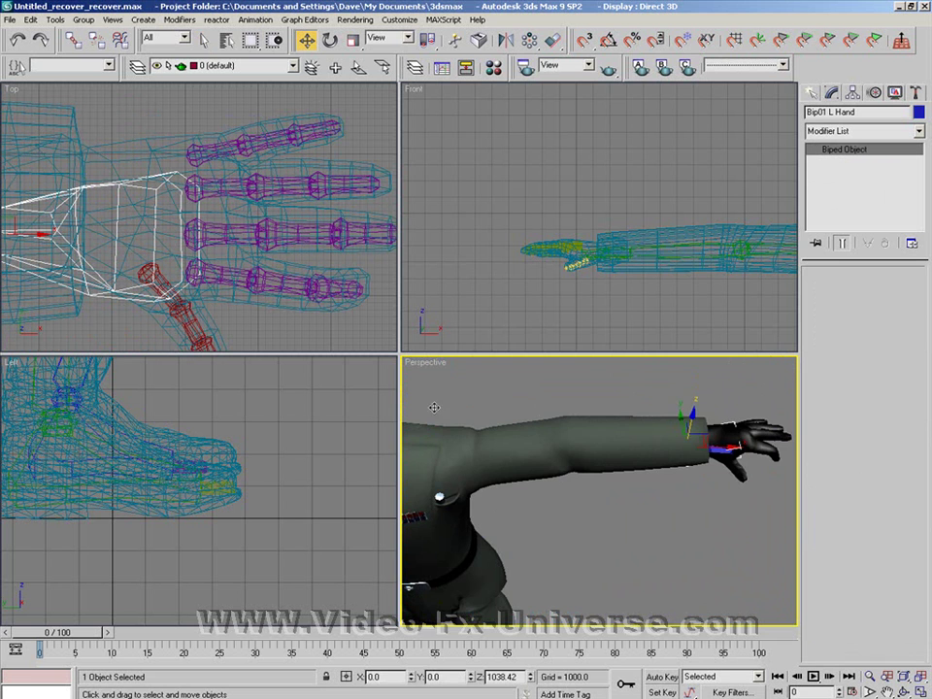
Try moving the raised Bip01 L Hand bone further to test the jacket's shoulder deformation.
mouse_move(449, 395)
middle_mouse_down()
mouse_move(511, 358)
mouse_move(501, 369)
middle_mouse_up()
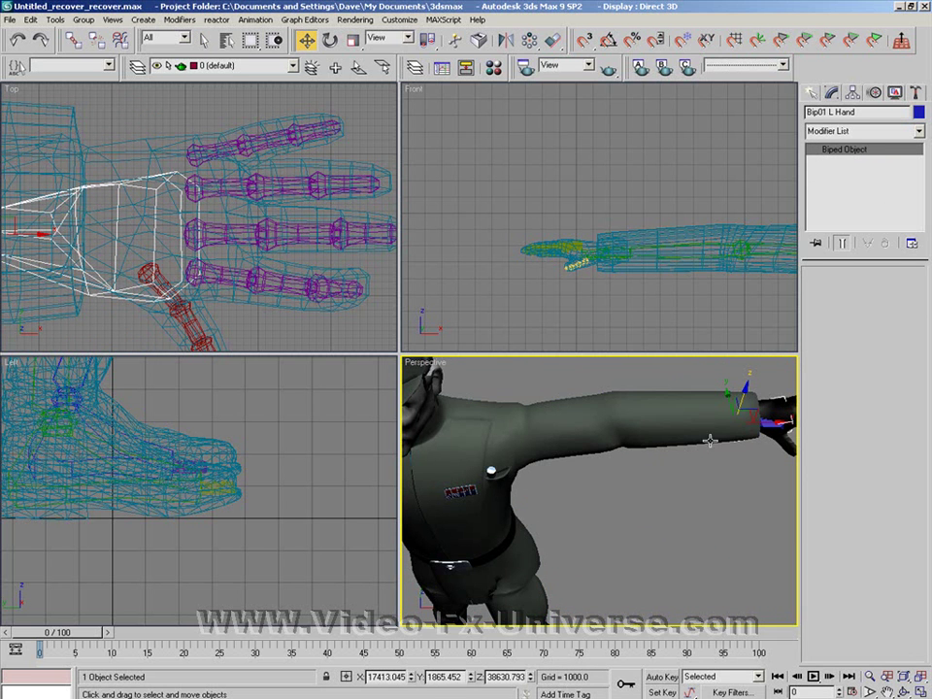
left_click_drag(745, 396, 681, 362)
left_click_drag(653, 278, 599, 431)
Reduce the radial scale of the Bip01 L UpperArm envelope on the veste g jacket to about 0.833.
left_click(559, 430)
left_click(860, 161)
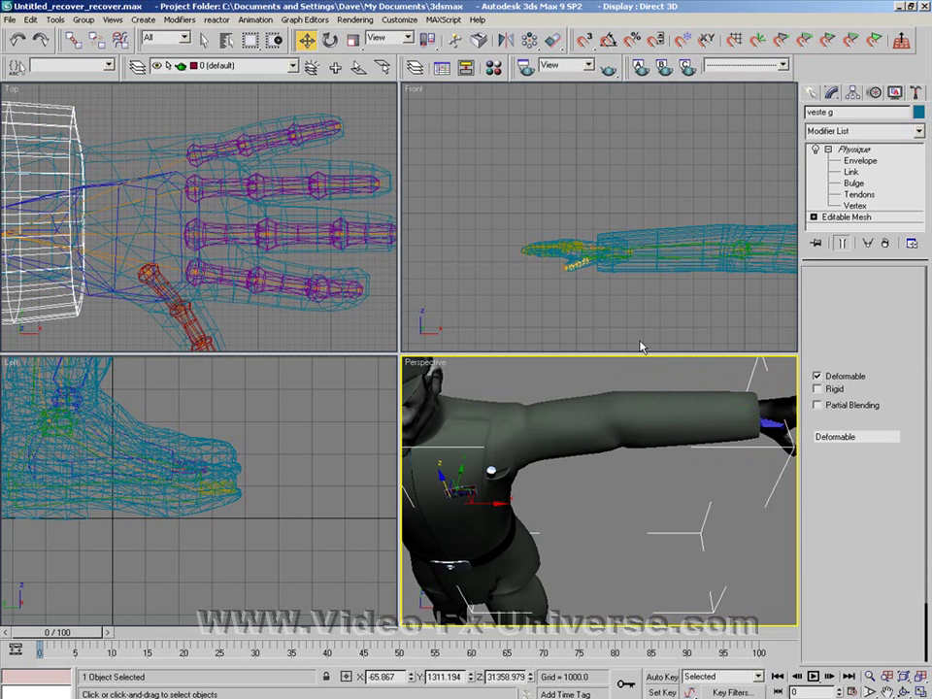
left_click(545, 432)
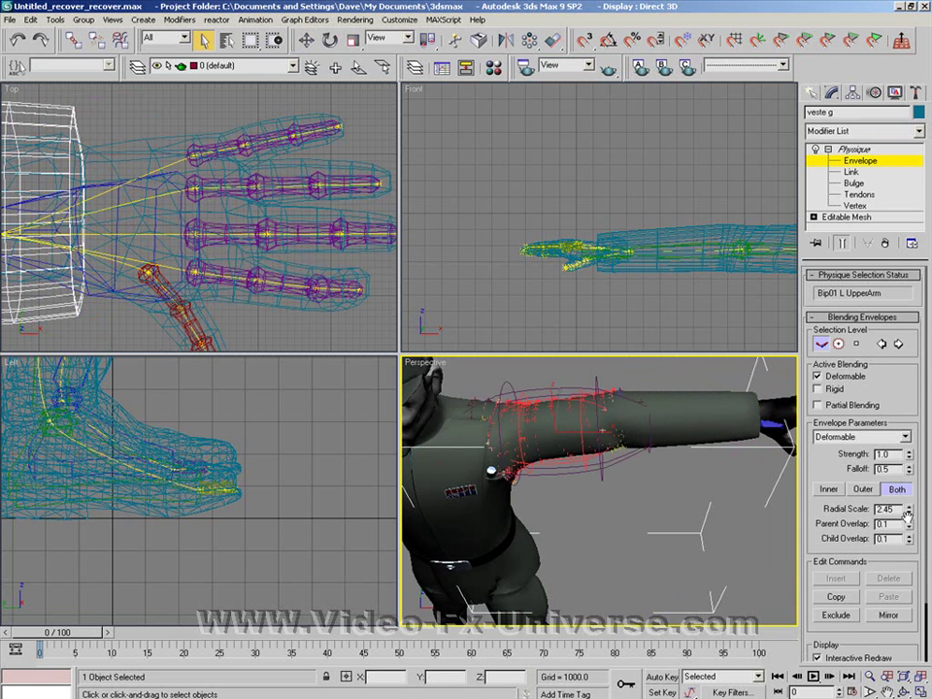
left_click_drag(910, 542, 910, 556)
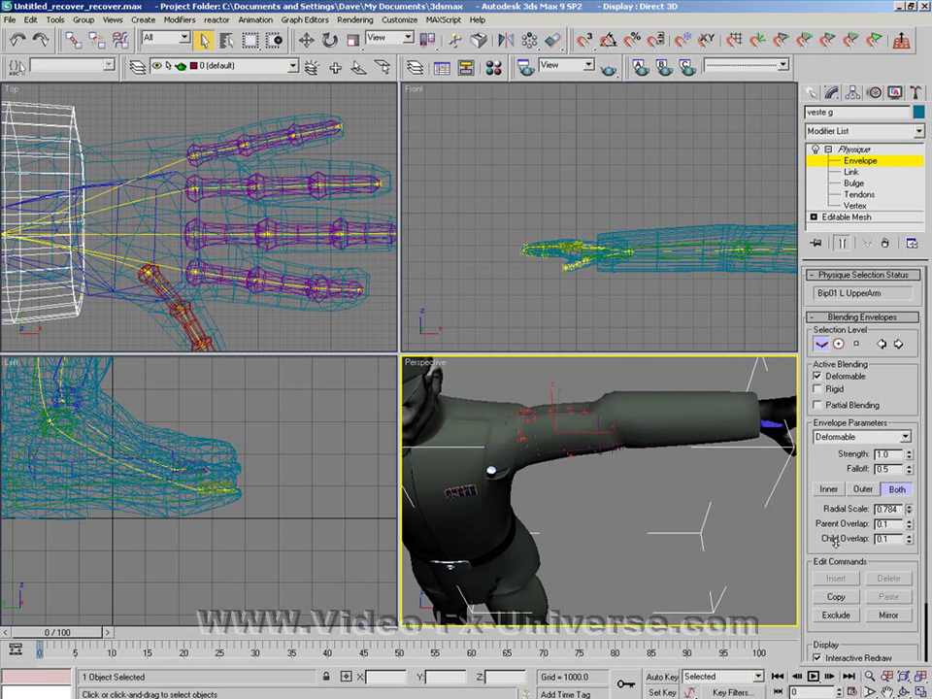
left_click(904, 691)
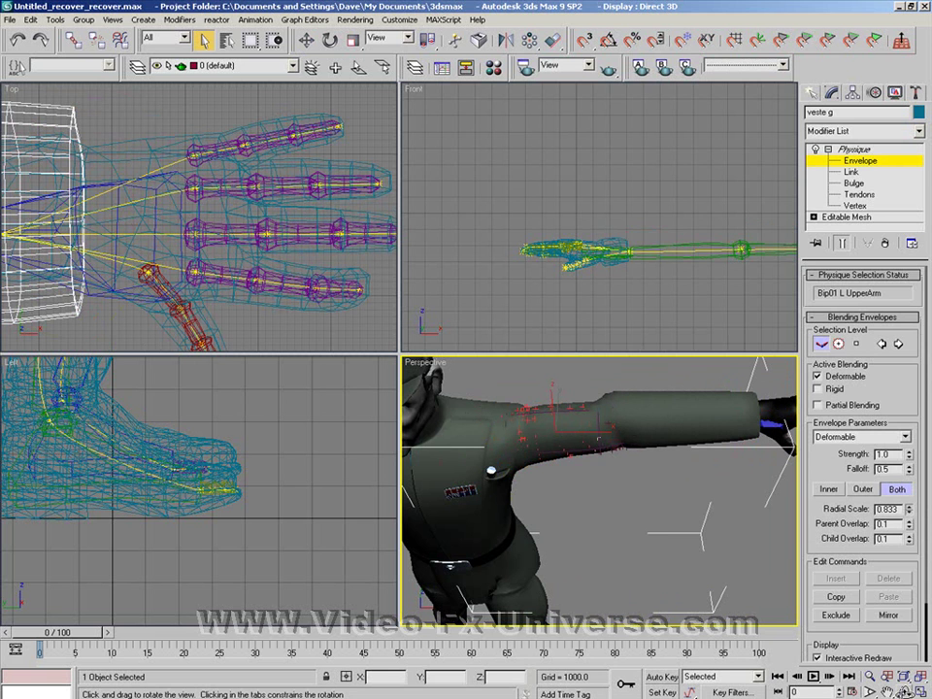
left_click_drag(596, 577, 474, 518)
middle_click_drag(475, 518, 516, 357)
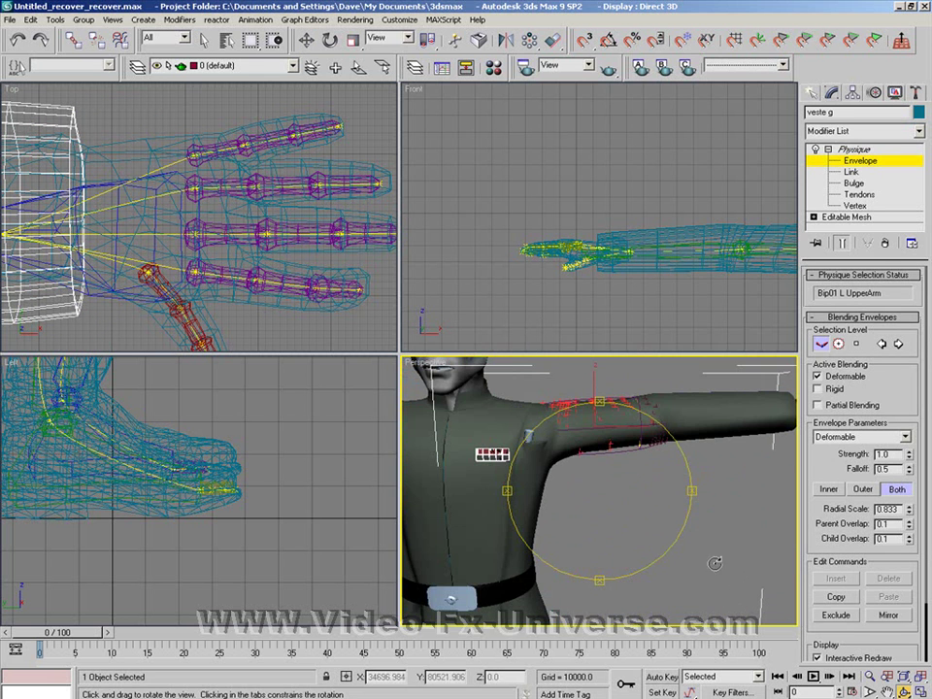
left_click(869, 676)
mouse_move(620, 533)
left_mouse_down()
mouse_move(578, 482)
mouse_move(600, 496)
mouse_move(624, 443)
mouse_move(699, 506)
mouse_move(684, 491)
left_mouse_up()
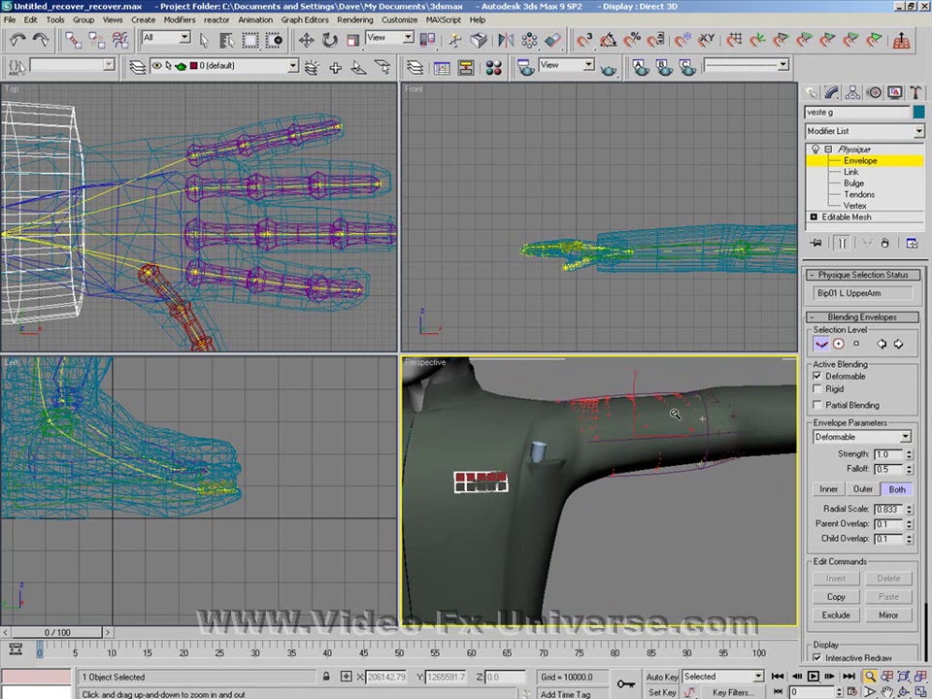
Select the jacket vertices below the left armpit along the side of the torso and lock their link assignments.
left_click(854, 205)
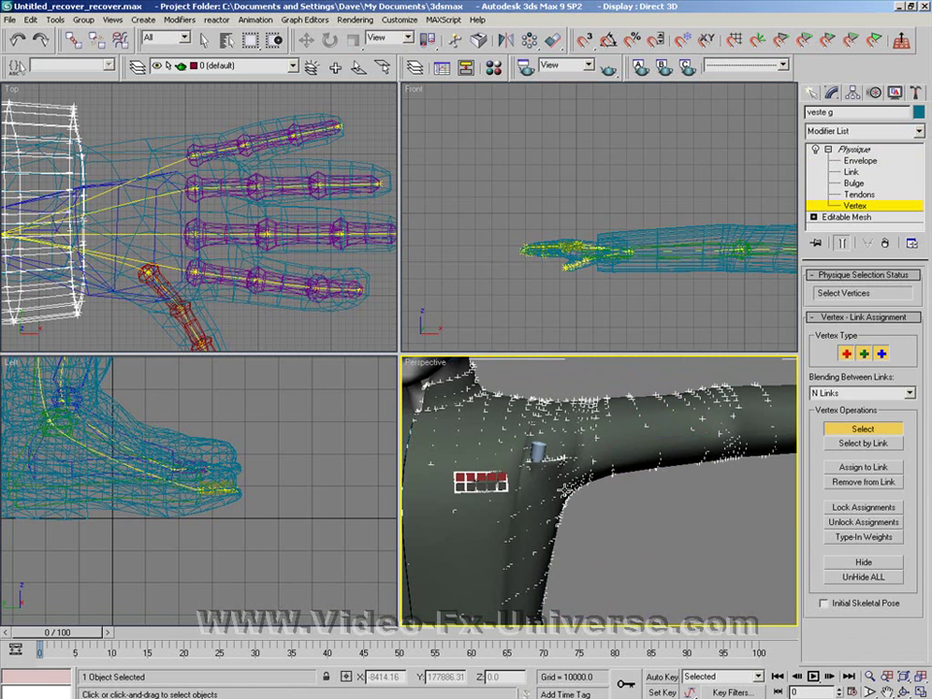
left_click_drag(622, 569, 481, 490)
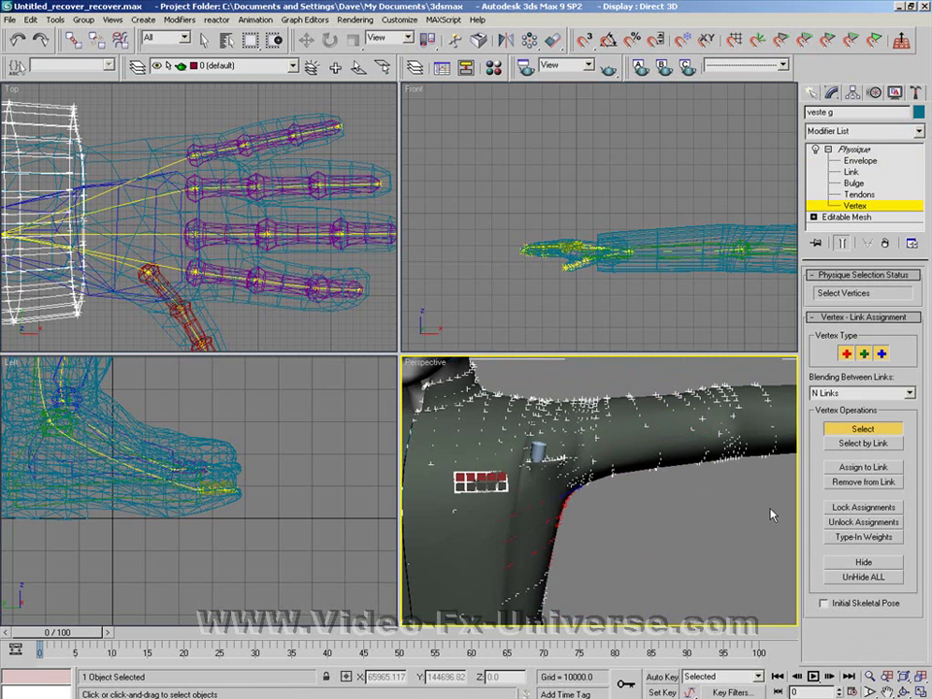
left_click(889, 509)
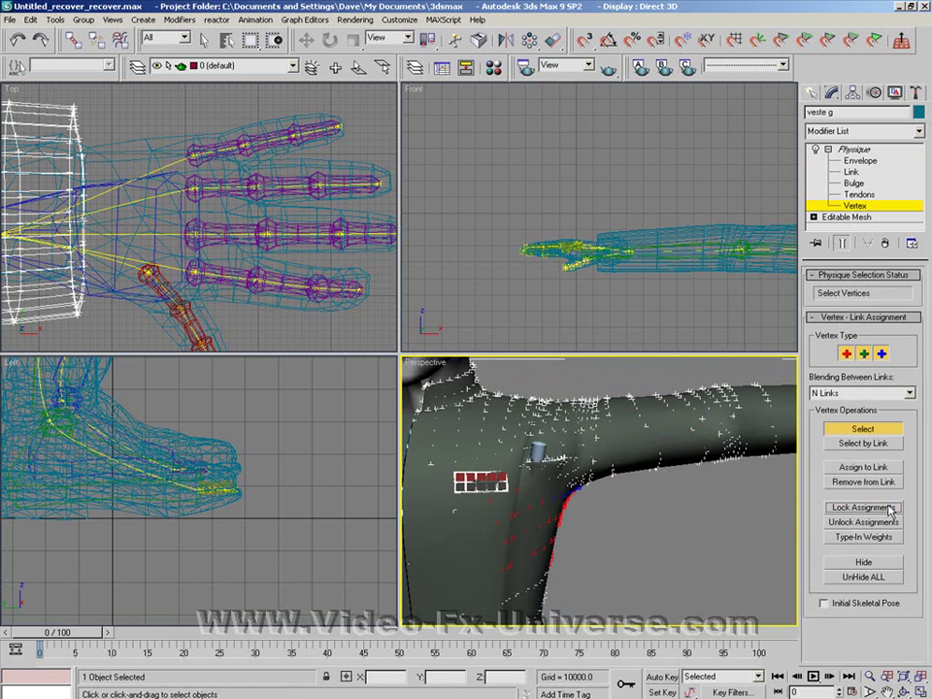
Raise the radial scale of the Bip01 L UpperArm envelope to about 2.06 and leave envelope editing.
left_click(860, 161)
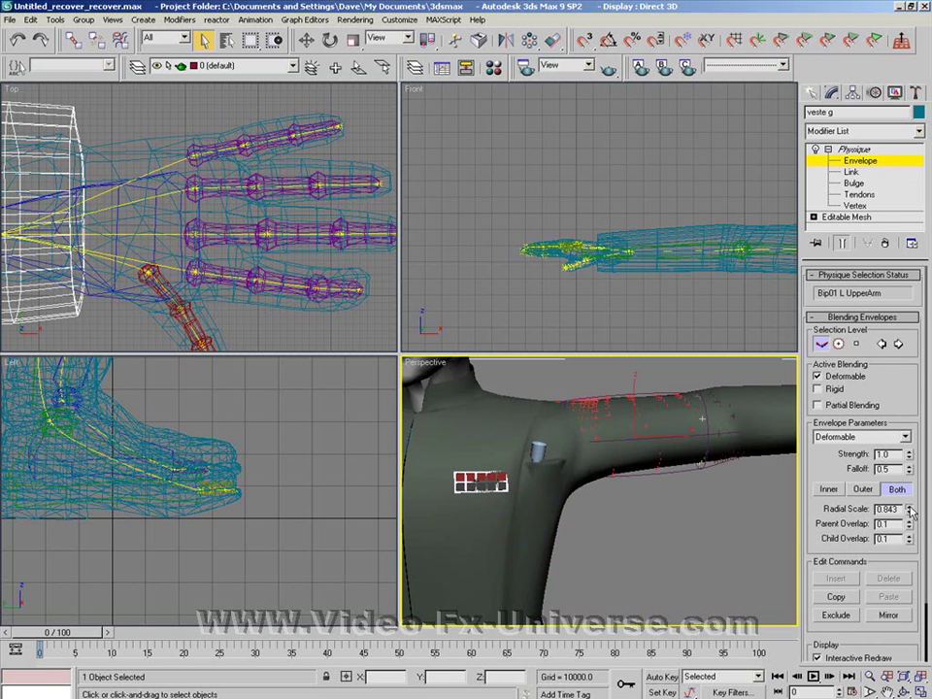
left_click_drag(908, 462, 896, 422)
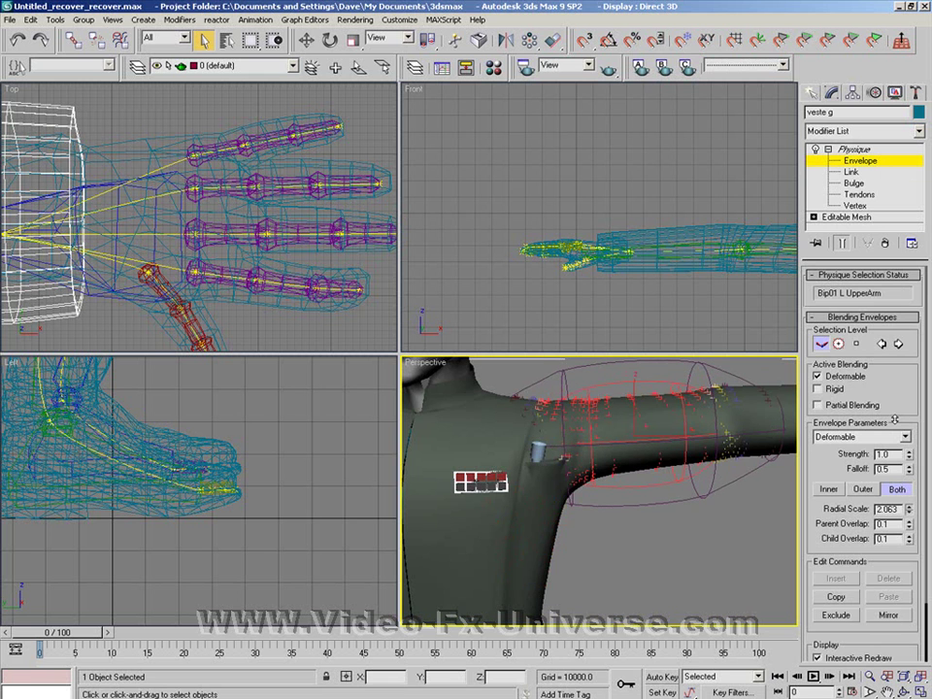
left_click(850, 160)
mouse_move(749, 390)
middle_mouse_down()
mouse_move(524, 454)
mouse_move(565, 441)
middle_mouse_up()
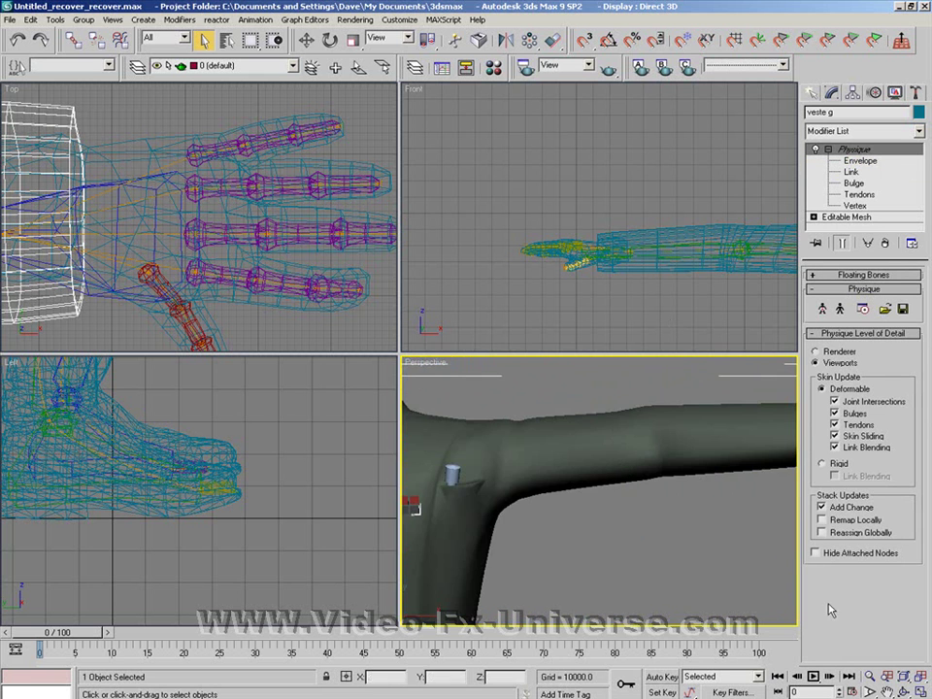
left_click(868, 675)
mouse_move(707, 555)
left_mouse_down()
mouse_move(717, 595)
mouse_move(753, 493)
mouse_move(743, 580)
left_mouse_up()
Move the left hand bone to test how the jacket sleeve and armpit deform.
left_click(306, 42)
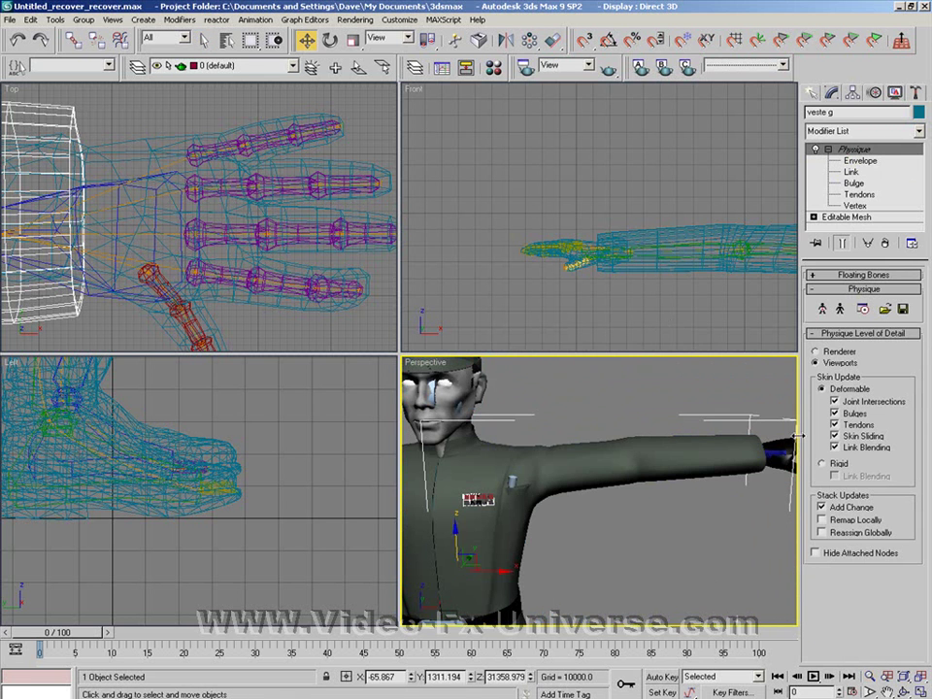
left_click(771, 452)
mouse_move(744, 427)
left_mouse_down()
mouse_move(713, 358)
mouse_move(777, 373)
mouse_move(722, 491)
mouse_move(699, 617)
mouse_move(682, 392)
mouse_move(696, 592)
mouse_move(687, 402)
mouse_move(684, 532)
mouse_move(677, 448)
left_mouse_up()
Move the Bip01 R Hand bone to test the deformation of the right sleeve.
mouse_move(532, 407)
middle_mouse_down()
mouse_move(607, 420)
mouse_move(565, 420)
middle_mouse_up()
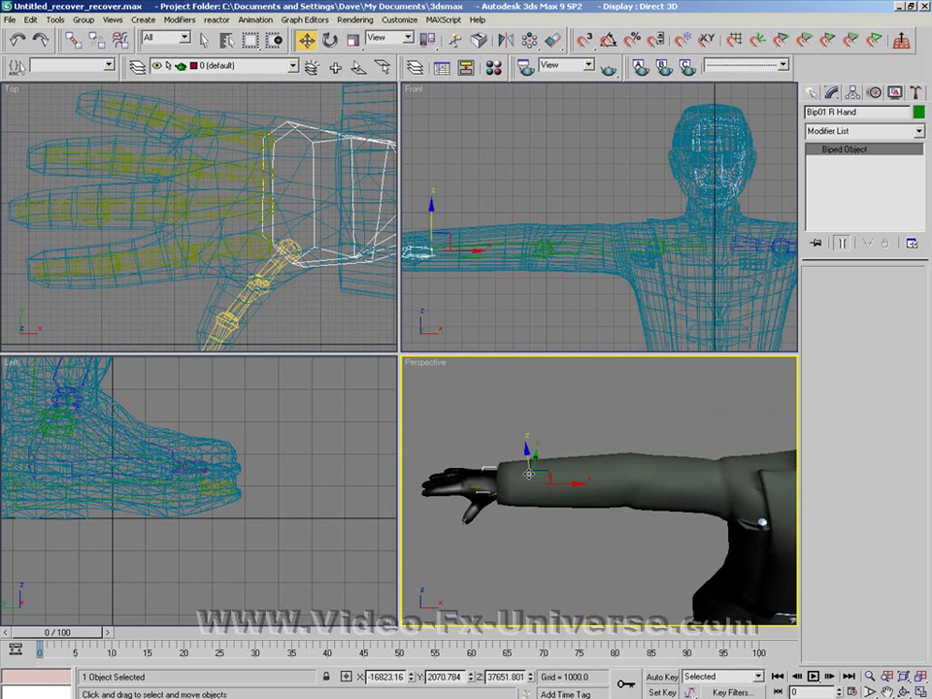
left_click_drag(534, 458, 500, 470)
middle_click_drag(493, 472, 649, 451)
Examine the Officer R Finger41 envelope on the gant g01 right glove and leave envelope editing.
left_click(869, 676)
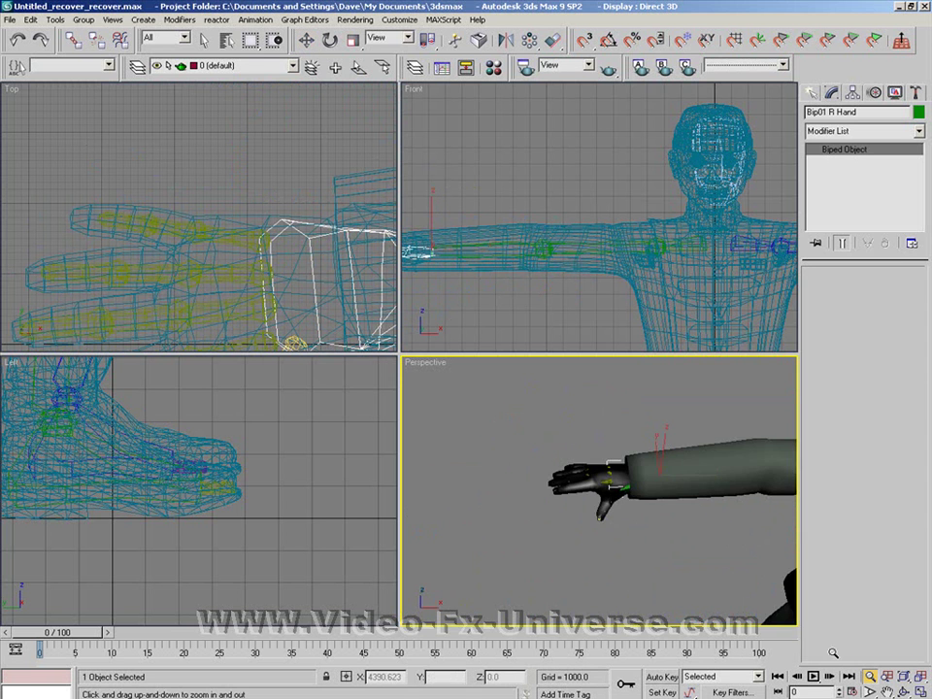
left_click_drag(588, 537, 594, 483)
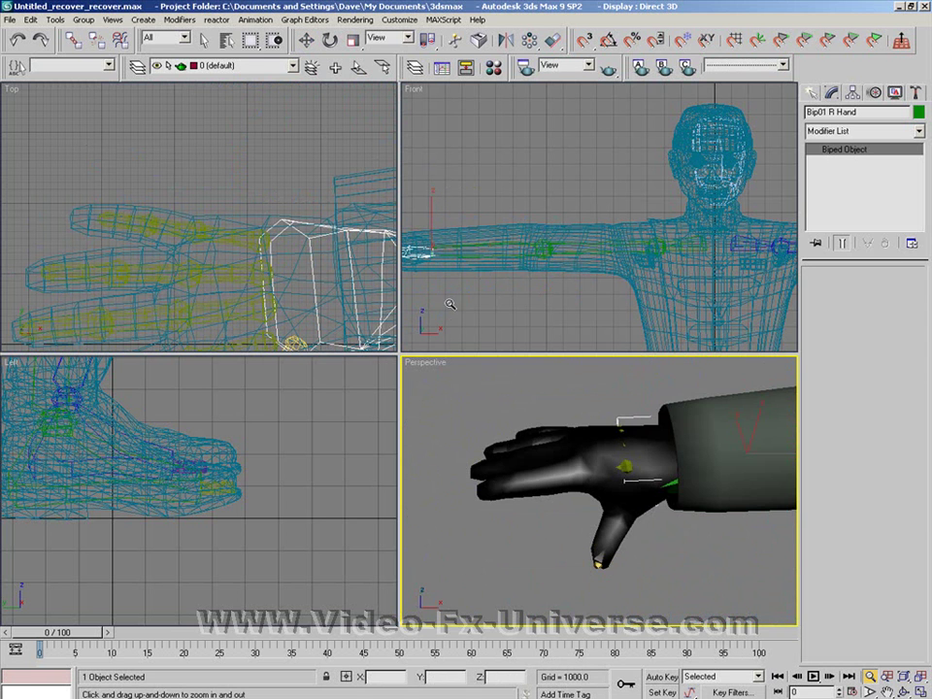
left_click(204, 39)
left_click(548, 482)
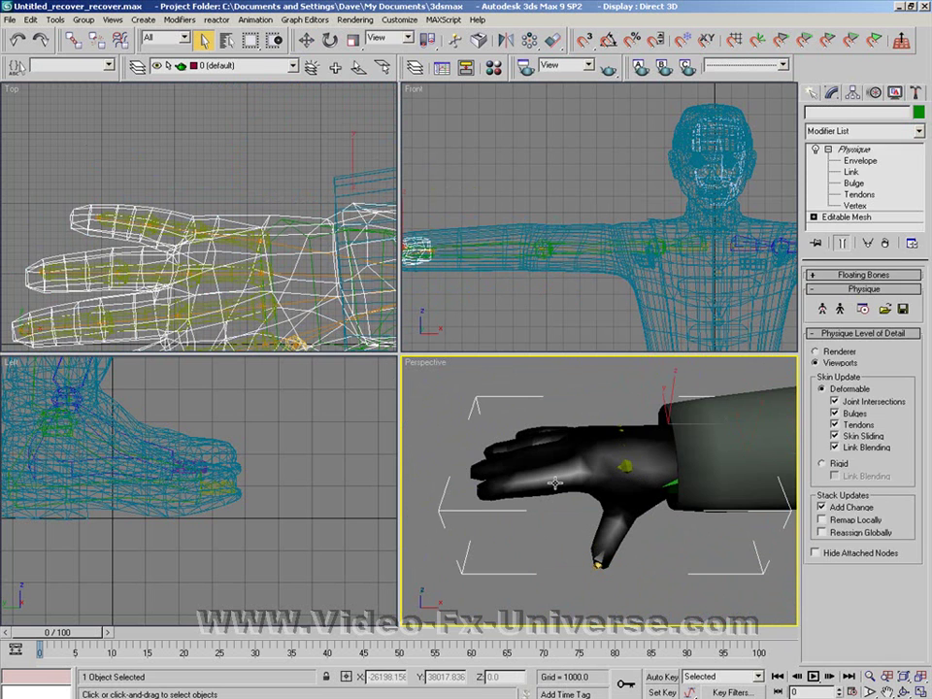
left_click(860, 161)
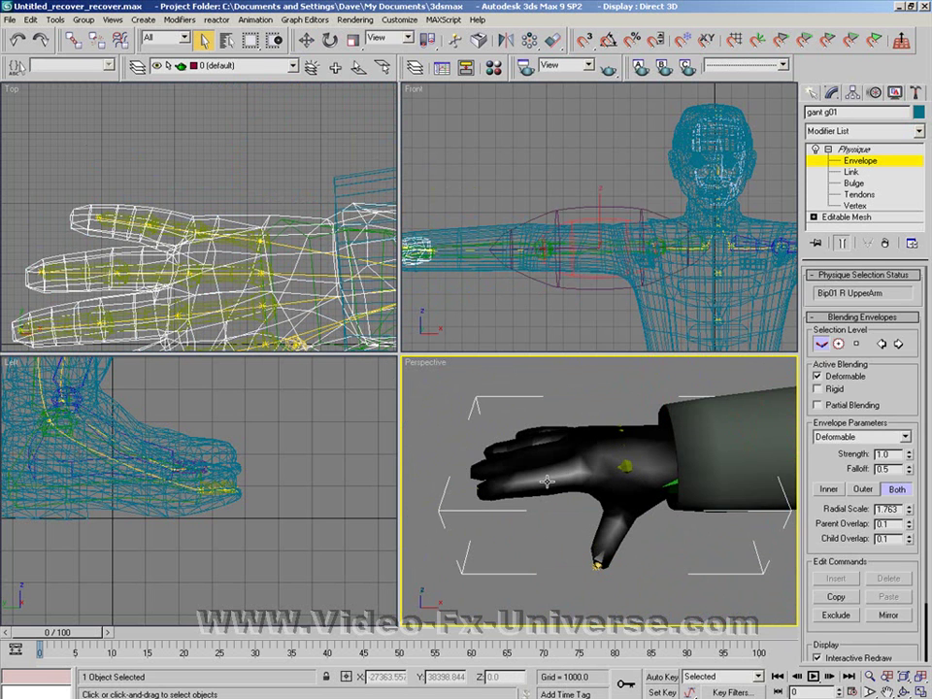
left_click(121, 180)
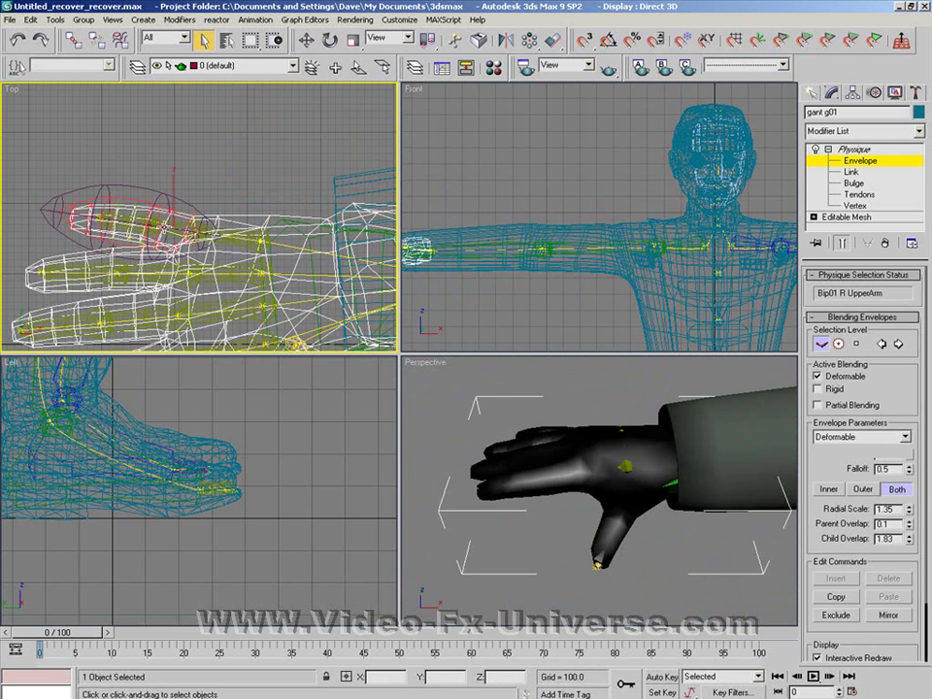
middle_click_drag(121, 221, 232, 225)
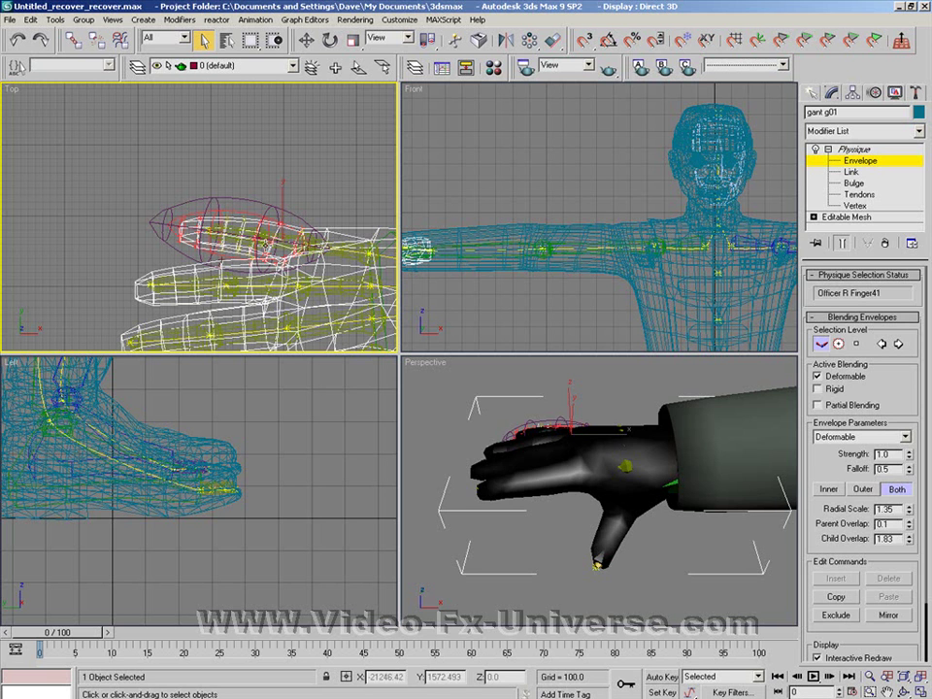
middle_click_drag(321, 247, 259, 170)
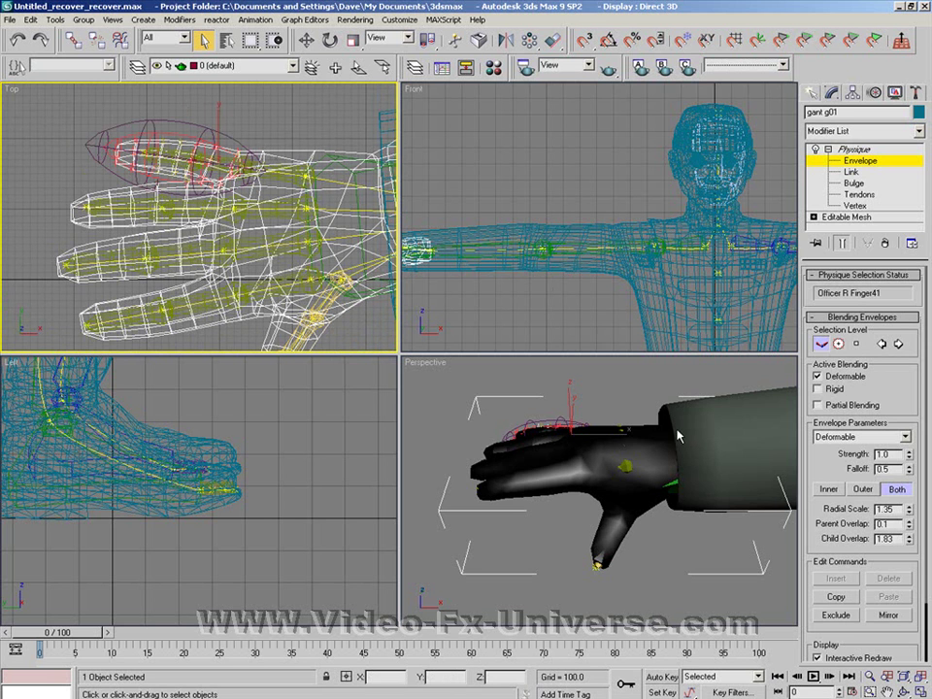
left_click(870, 167)
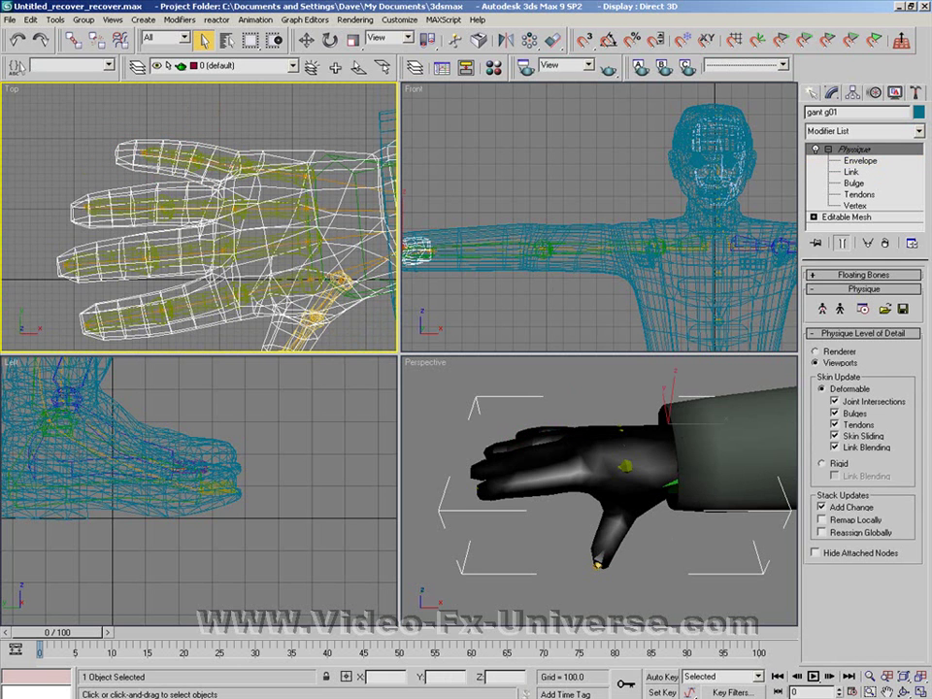
Display the Left view smooth-shaded, with the officer's head and shoulders framed in the Left and Perspective views.
left_click(872, 679)
left_click_drag(627, 454, 642, 530)
middle_click_drag(695, 453, 419, 472)
middle_click_drag(733, 475, 514, 436)
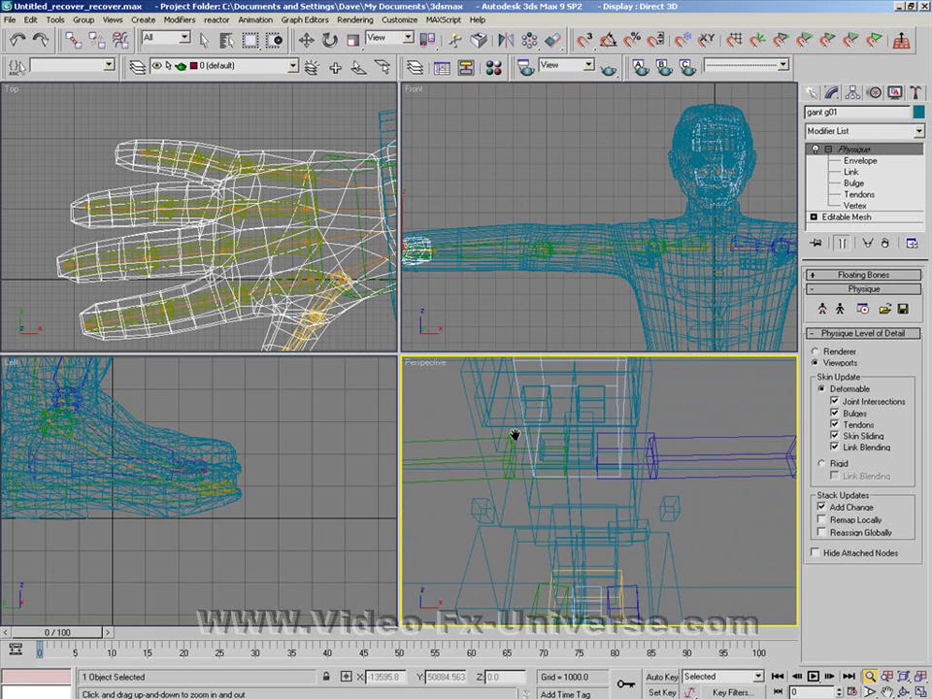
left_click(902, 691)
mouse_move(621, 504)
left_mouse_down()
mouse_move(599, 569)
mouse_move(599, 501)
mouse_move(642, 534)
left_mouse_up()
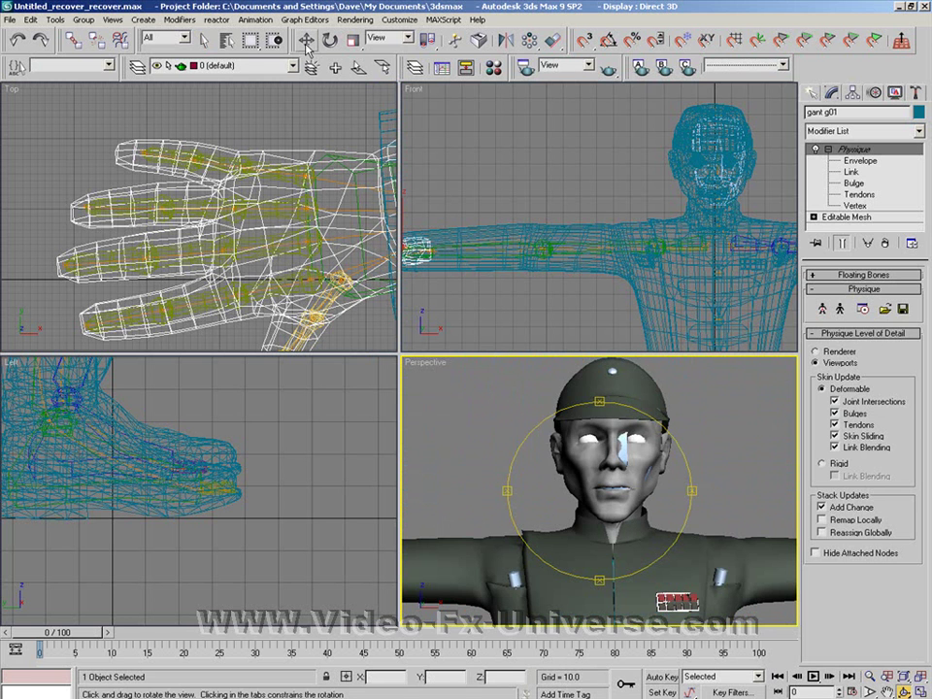
left_click(874, 675)
left_click_drag(306, 210, 360, 359)
left_click(236, 432)
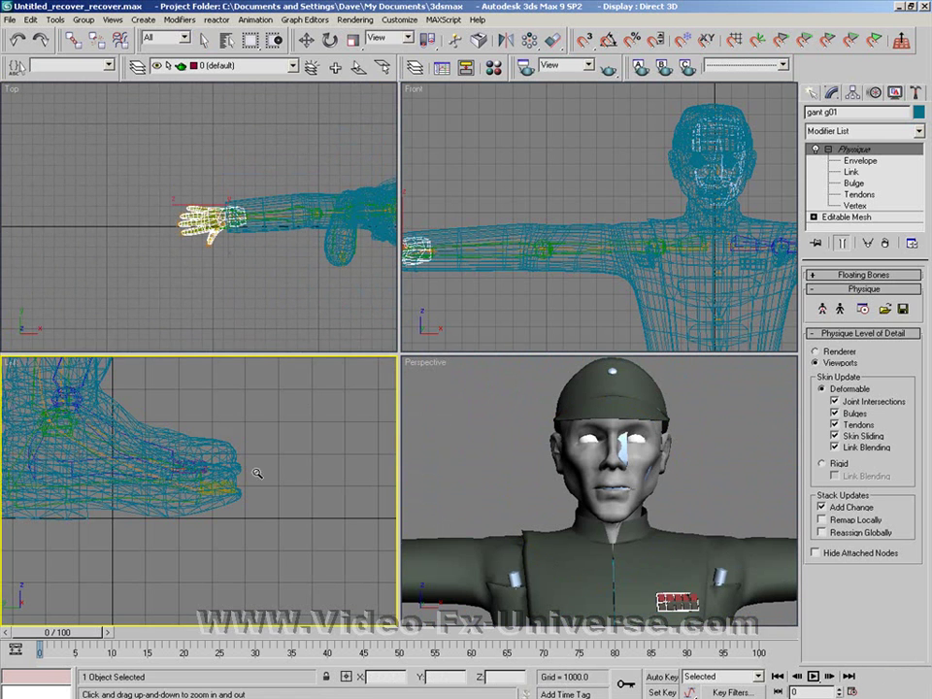
left_click_drag(236, 432, 287, 603)
mouse_move(244, 440)
left_mouse_down()
mouse_move(264, 648)
mouse_move(271, 602)
mouse_move(249, 448)
left_mouse_up()
middle_click_drag(291, 437, 212, 516)
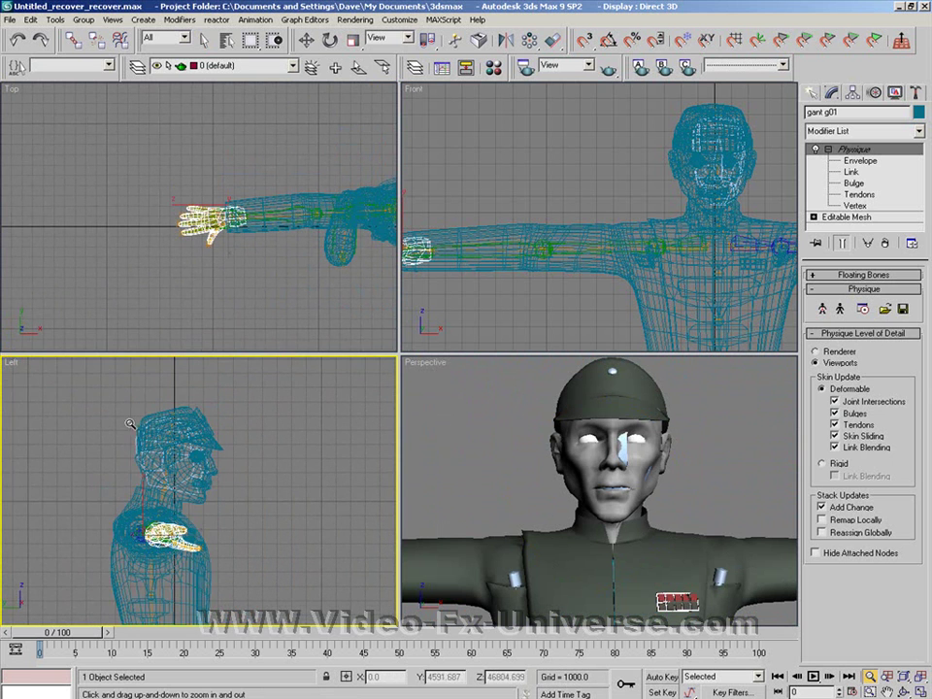
right_click(20, 366)
left_click(65, 388)
middle_click_drag(242, 439, 294, 459)
left_click_drag(233, 487, 241, 449)
middle_click_drag(296, 443, 277, 485)
key("F3")
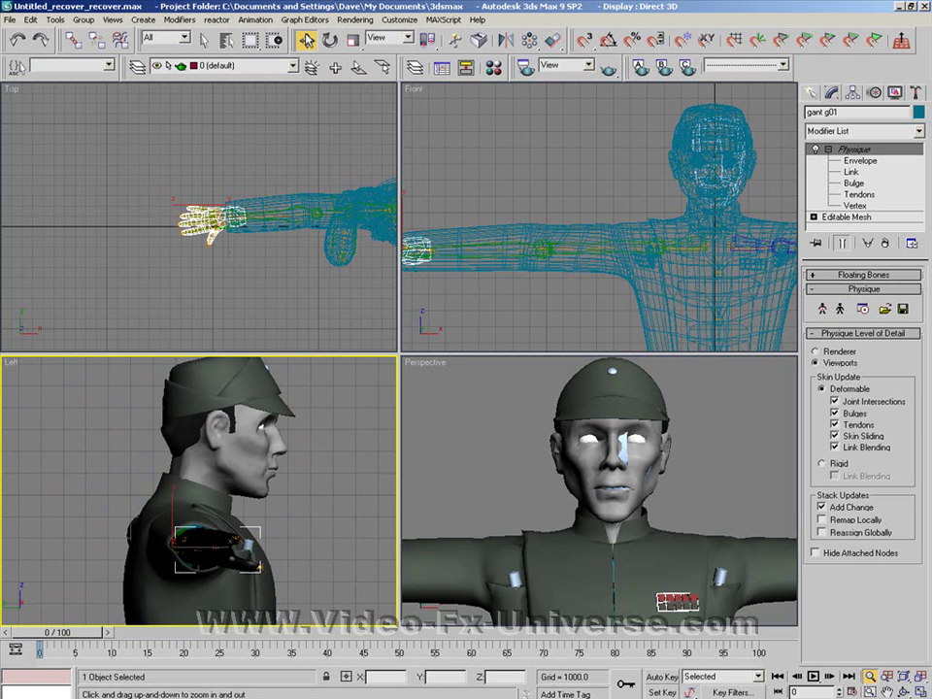
Try rotating the Bip01 Neck bone in the side view to test the head and collar deformation, and undo the rotation.
left_click(307, 39)
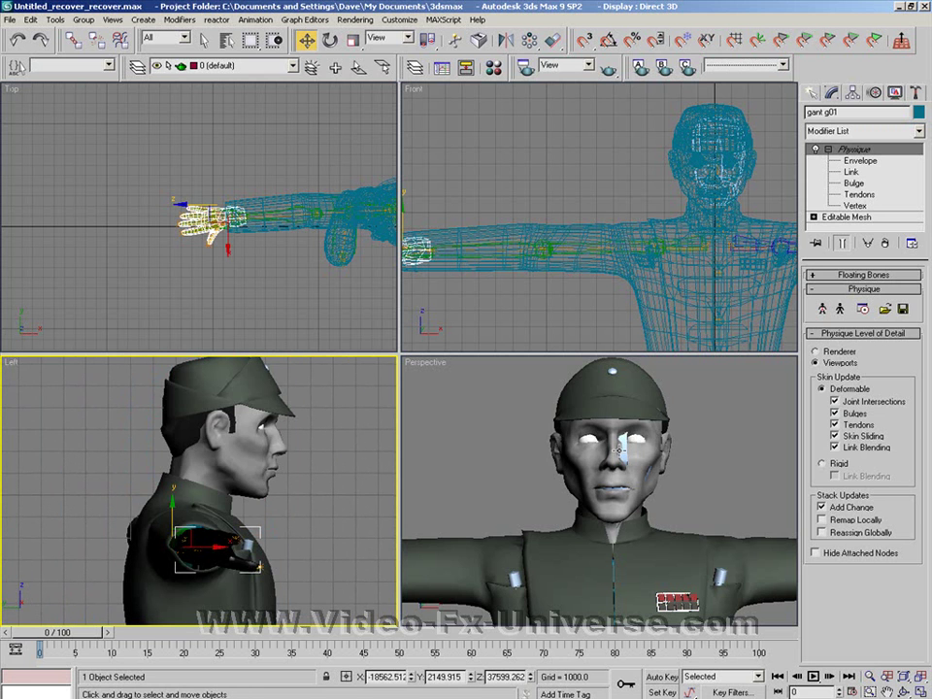
left_click(619, 450)
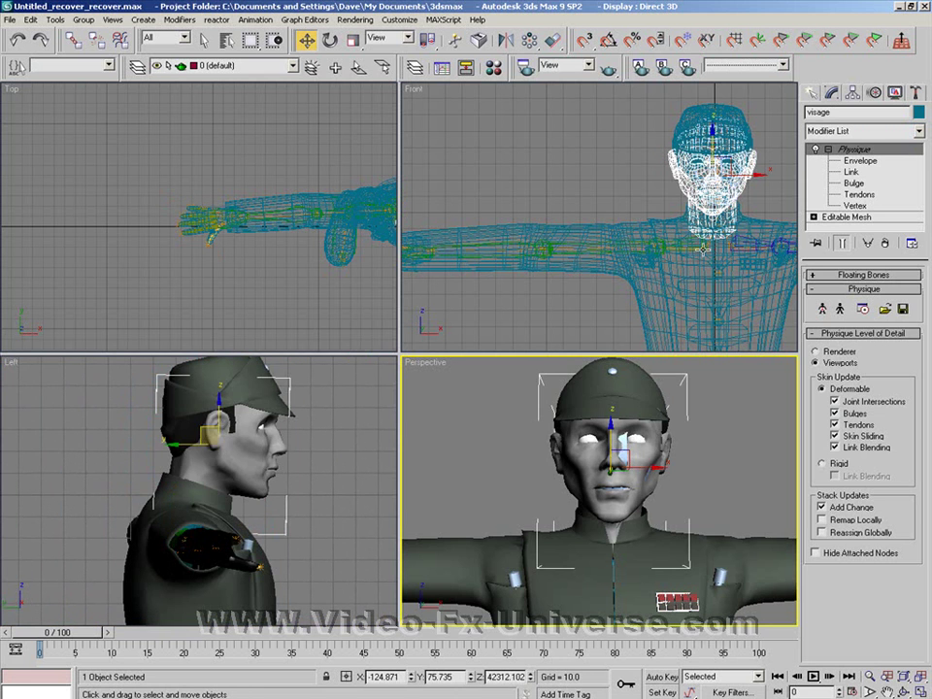
right_click(530, 163)
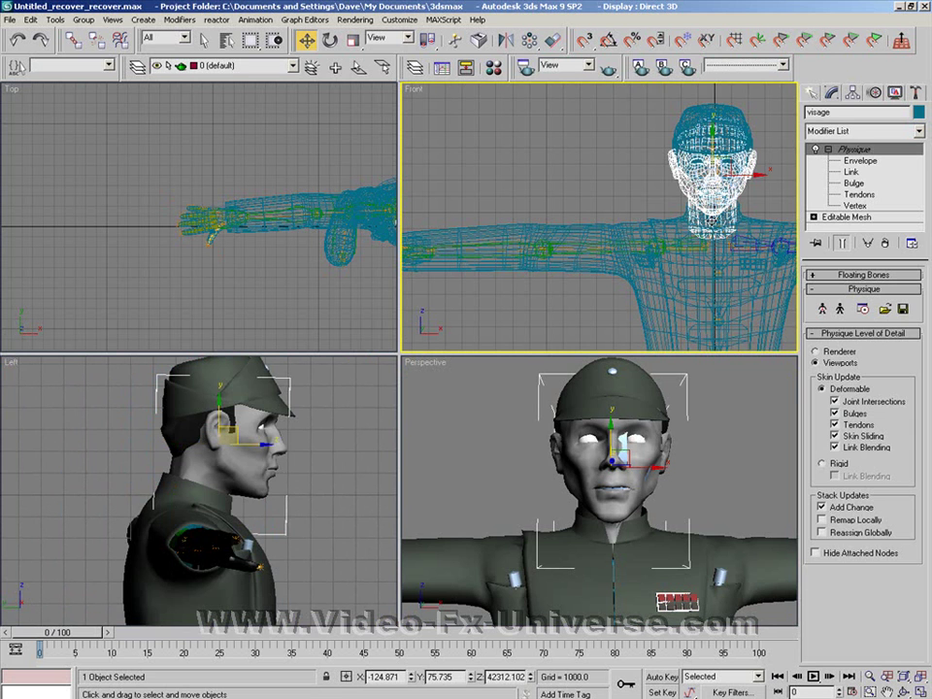
left_click(719, 225)
left_click(330, 39)
right_click(237, 495)
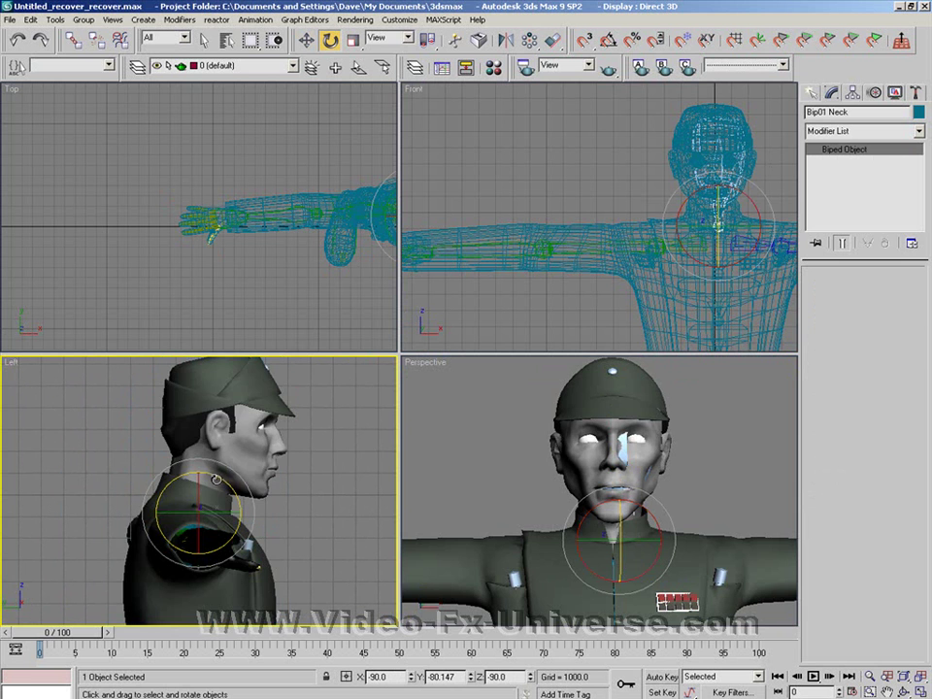
left_click_drag(220, 477, 324, 476)
key("ctrl+z")
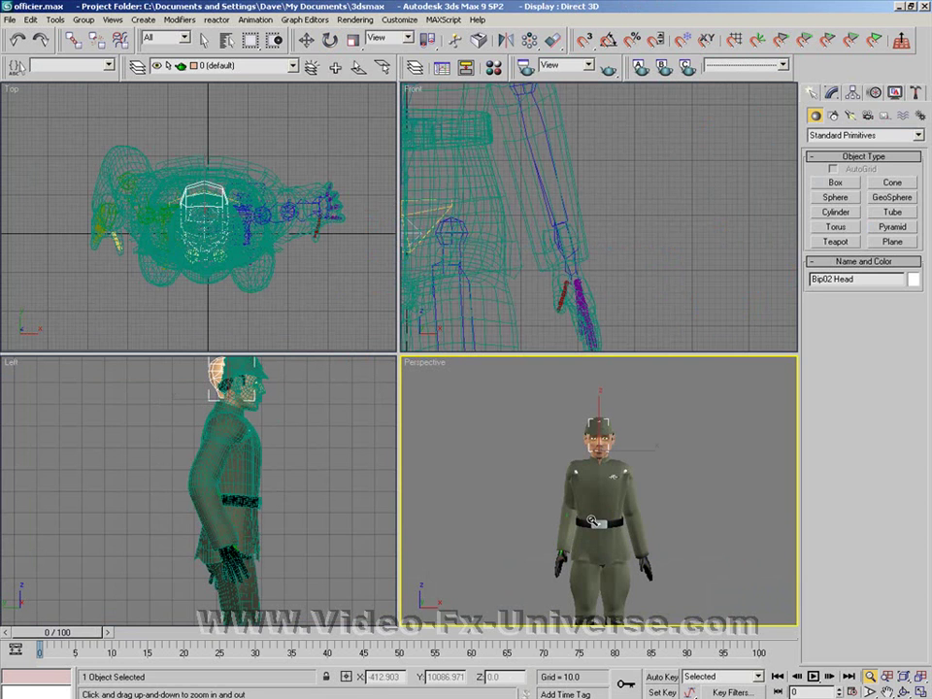
Try moving the Bip02 R Foot bone in the Perspective view to test the deformation of the trousers and boot.
left_click_drag(661, 526, 665, 442)
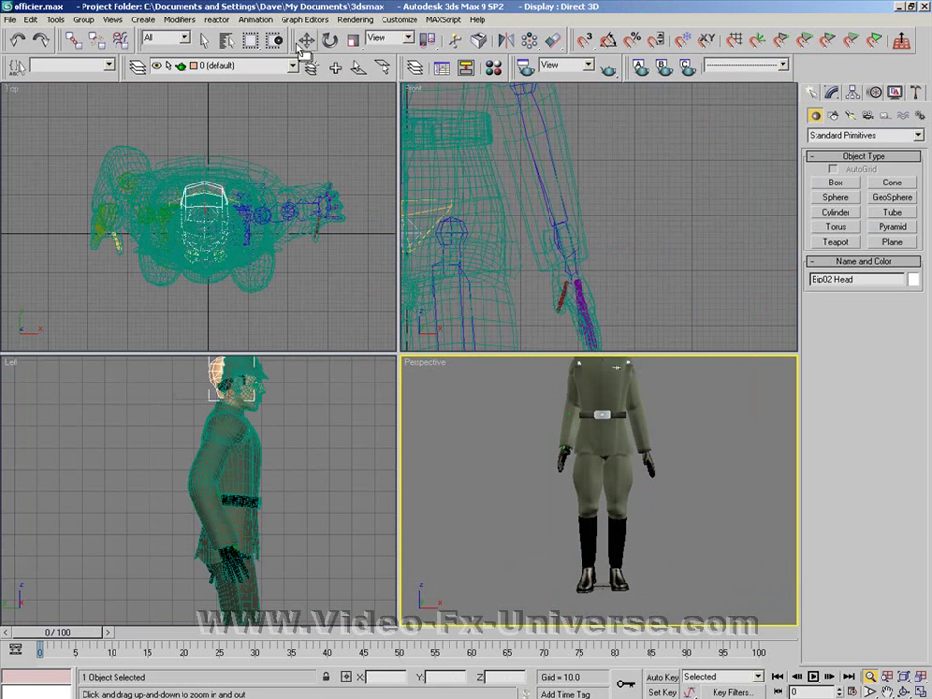
left_click(307, 42)
left_click(587, 580)
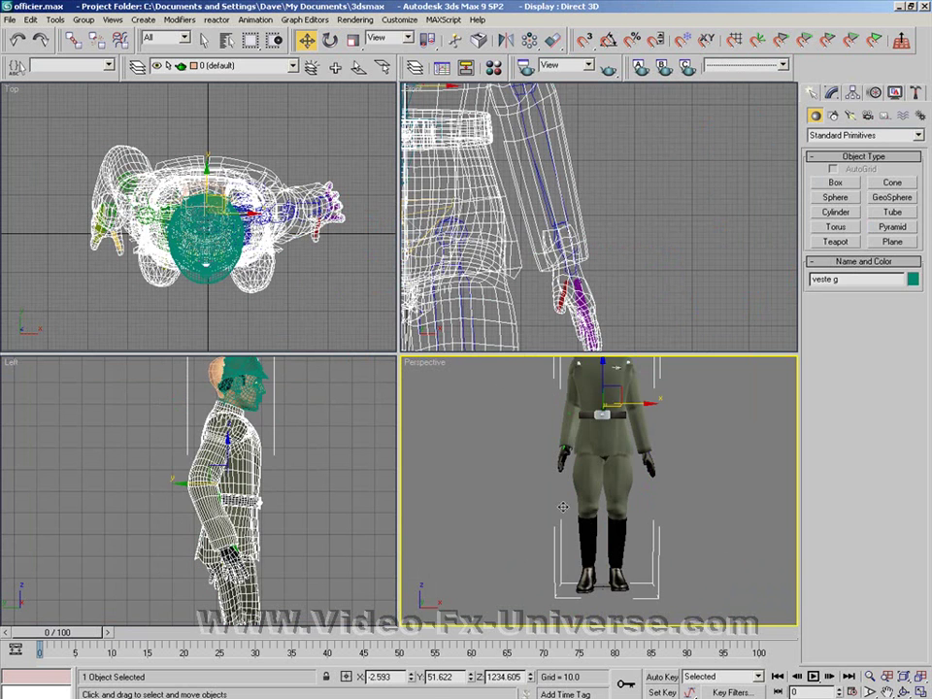
left_click(587, 579)
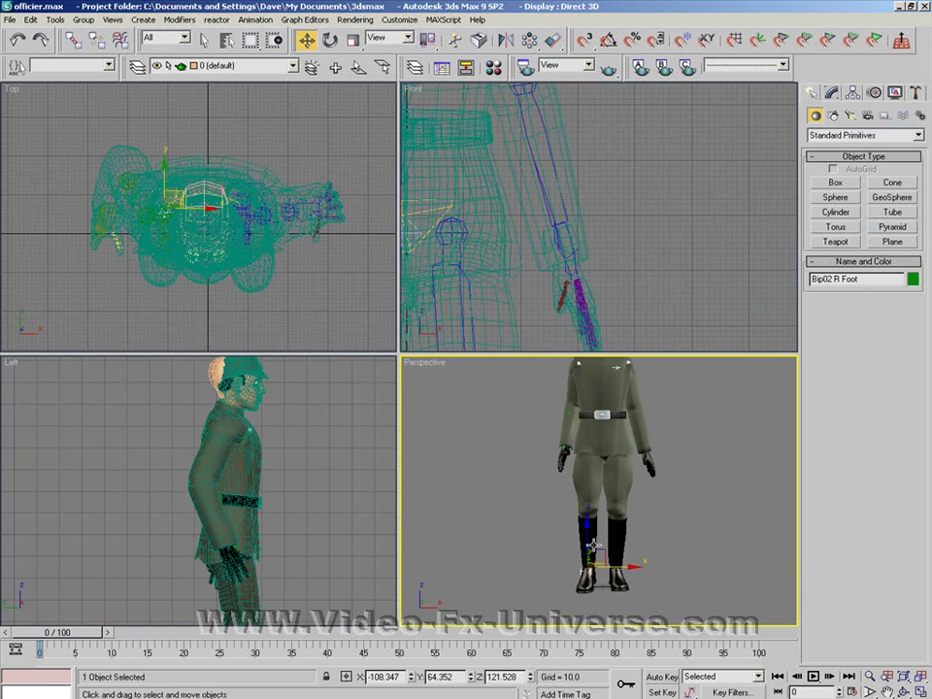
left_click_drag(597, 535, 556, 525)
mouse_move(624, 457)
middle_mouse_down()
mouse_move(661, 426)
mouse_move(668, 543)
middle_mouse_up()
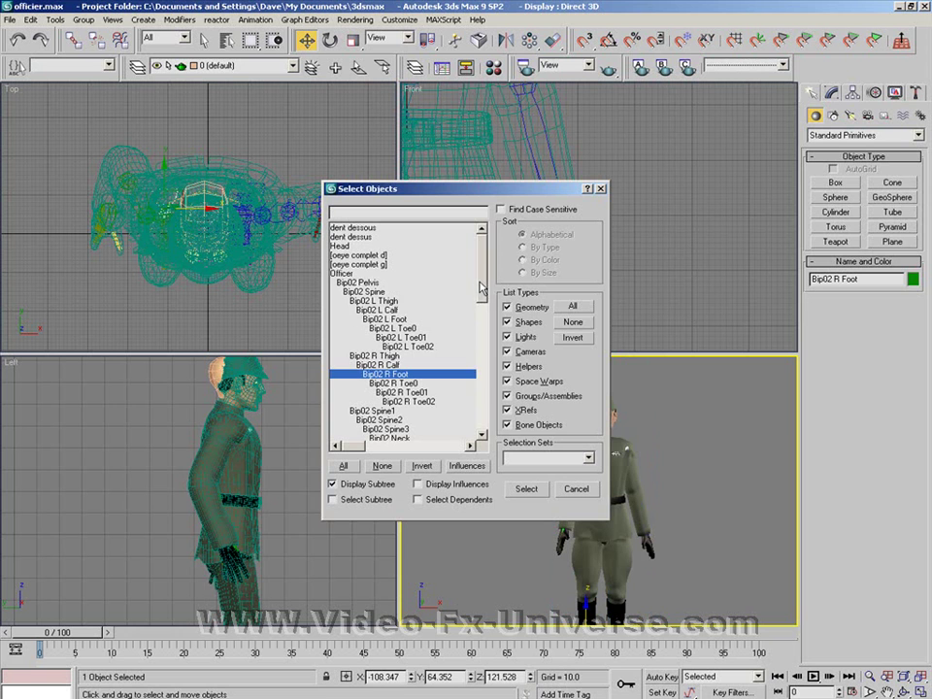
Select the Bip02 Spine3 bone by name and switch the biped from Figure mode to Footstep mode.
scroll(482, 284, "down", 6)
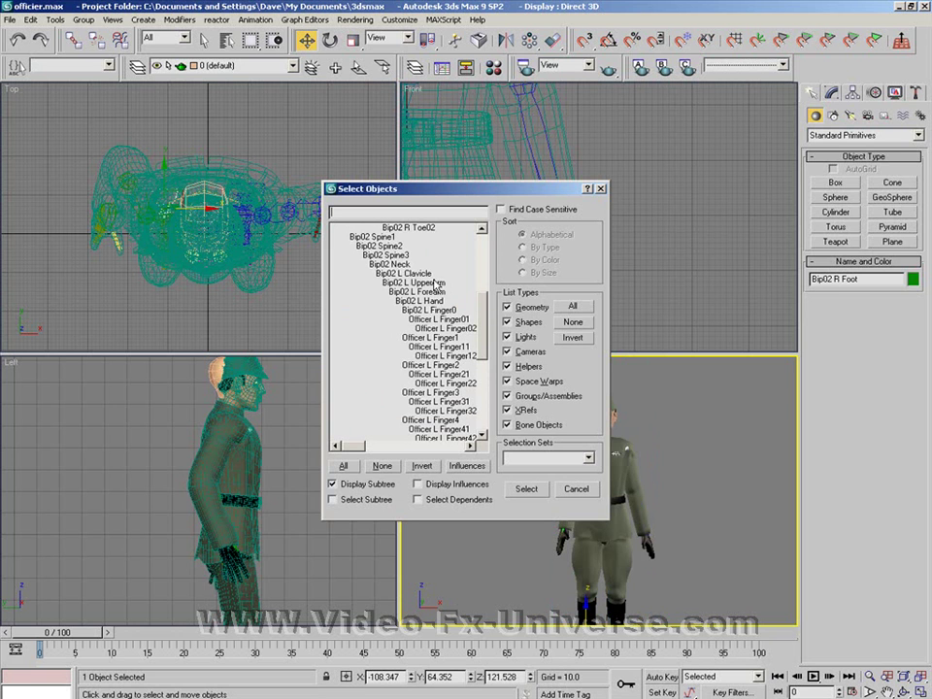
left_click(374, 254)
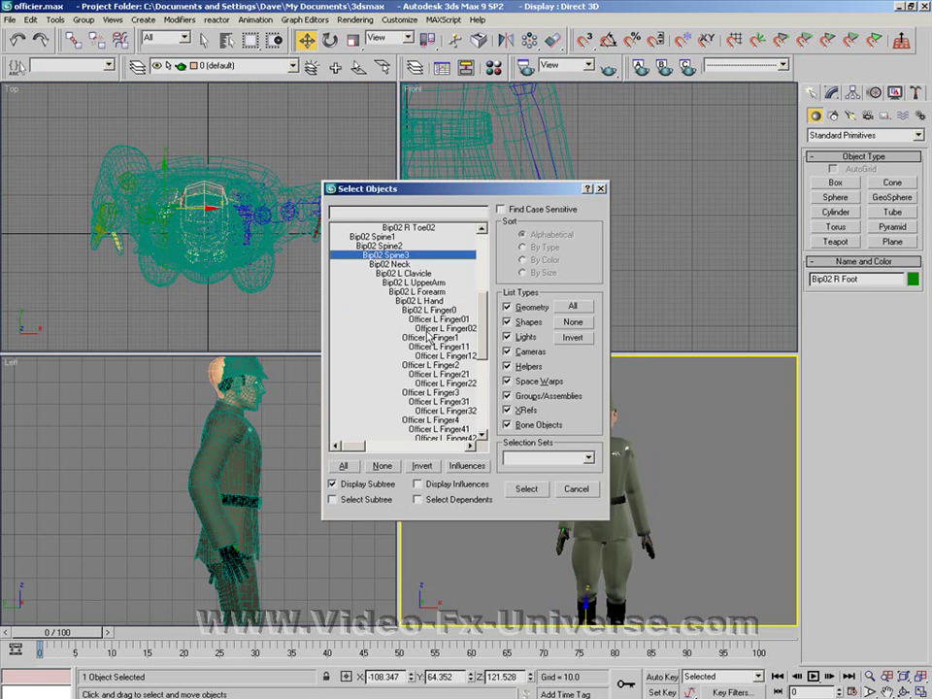
left_click(526, 489)
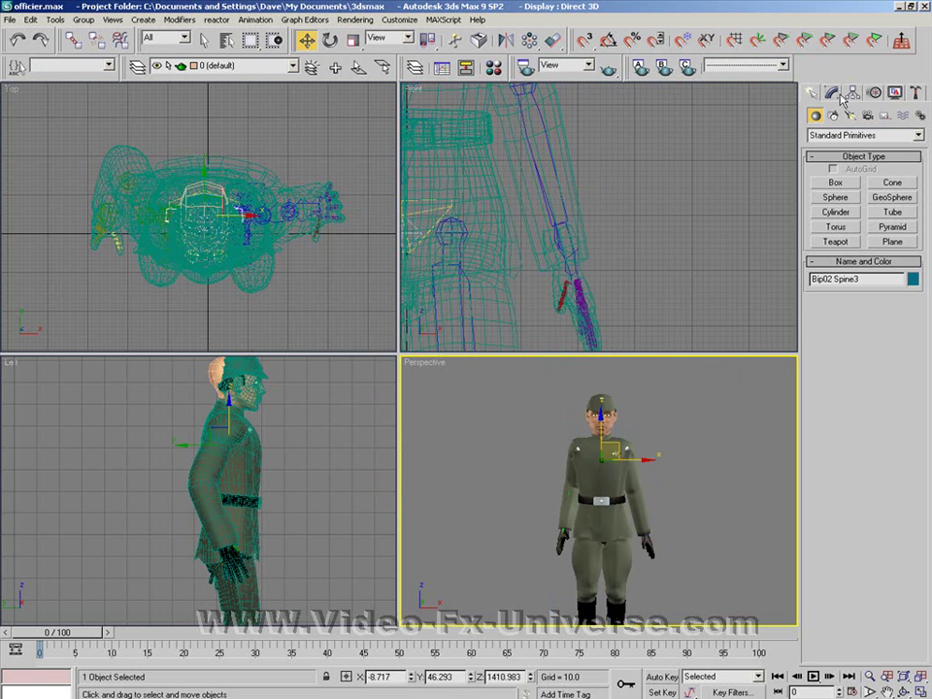
left_click(874, 94)
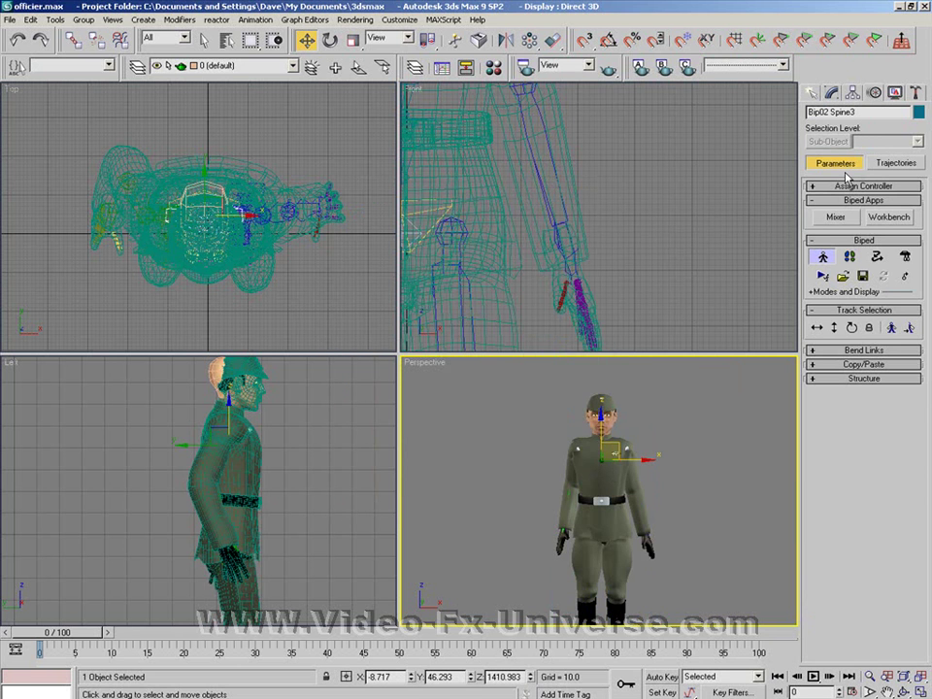
left_click(823, 259)
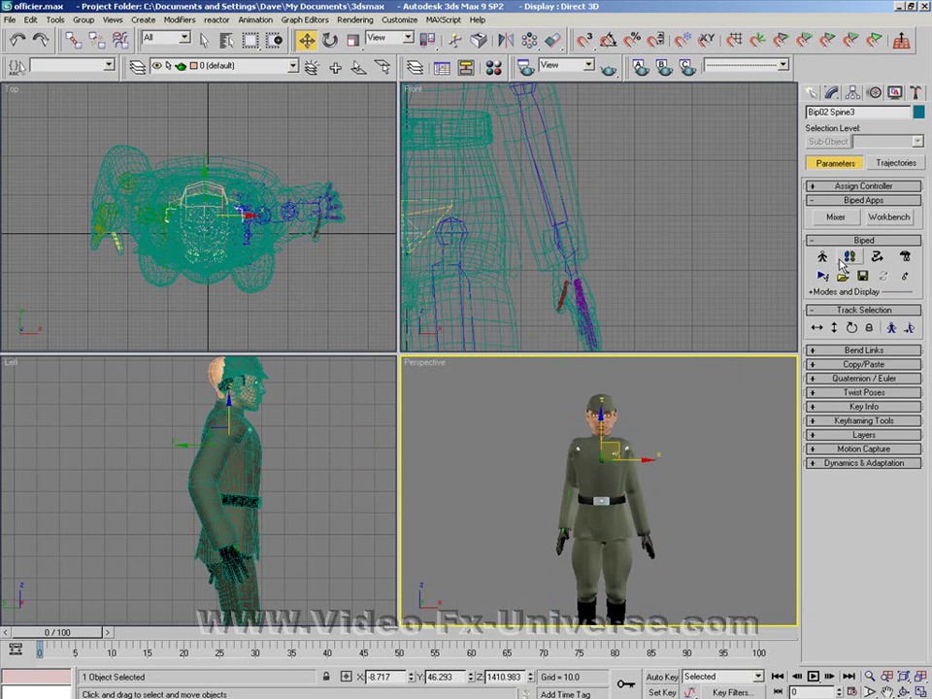
left_click(849, 258)
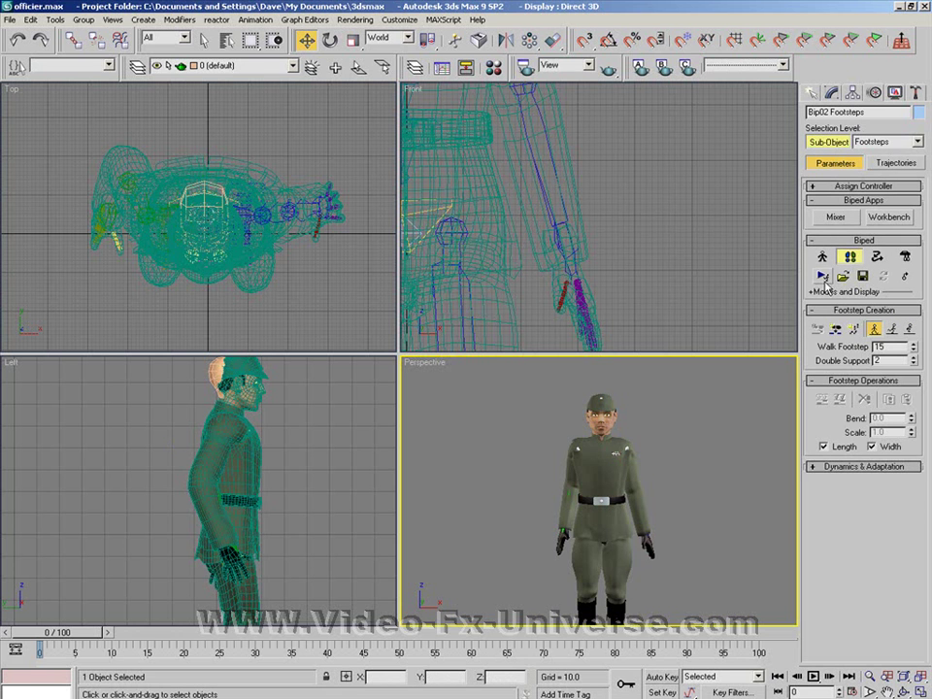
Browse the character_animation tutorial folders for biped motion files, preview paste_footsteps_final and swordplay, and leave without loading one.
left_click(842, 280)
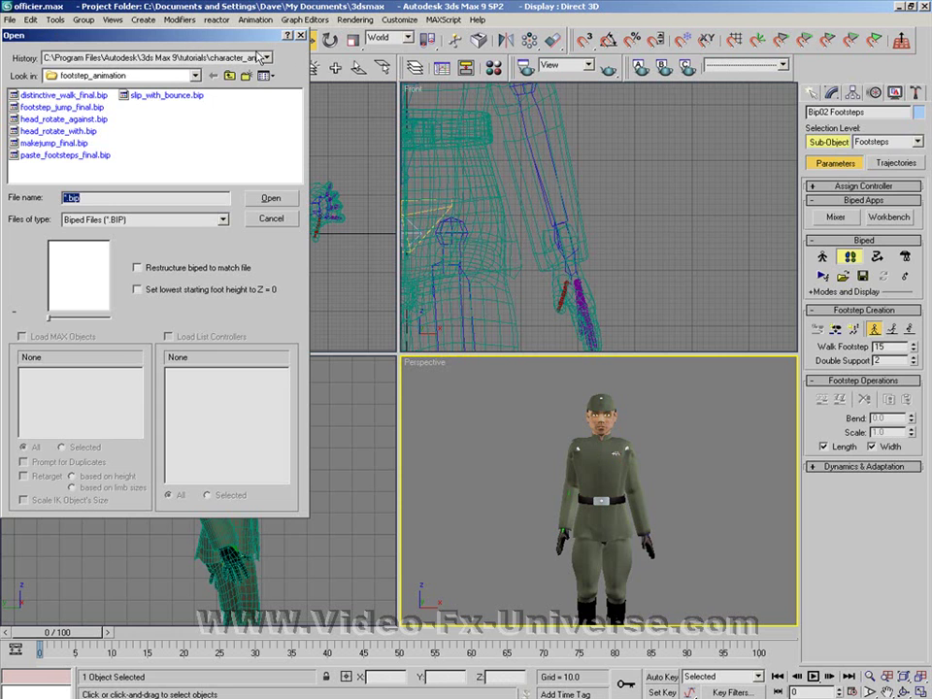
left_click_drag(202, 37, 295, 72)
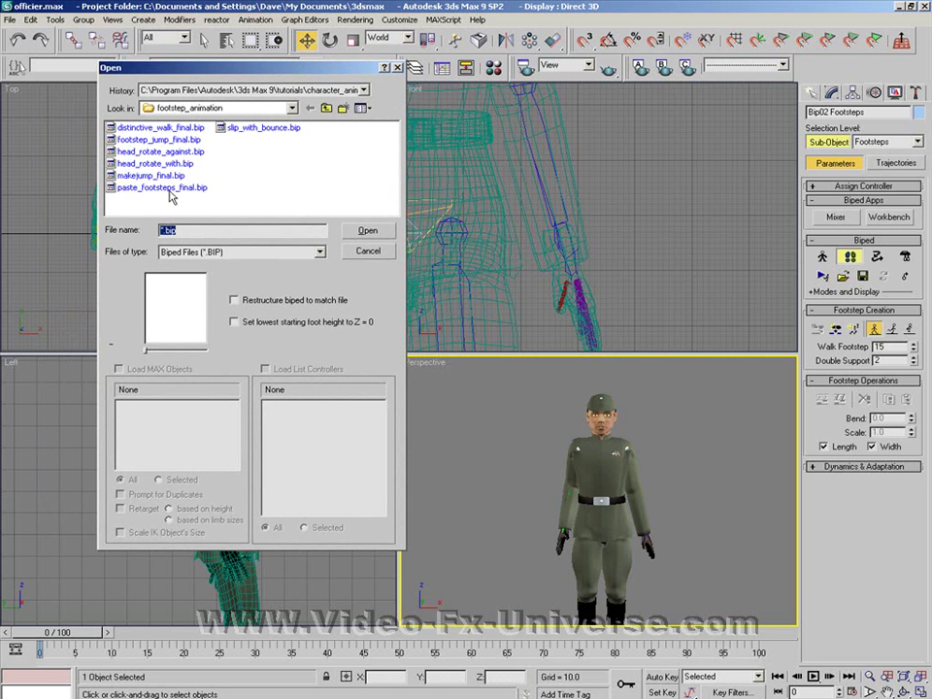
left_click(165, 188)
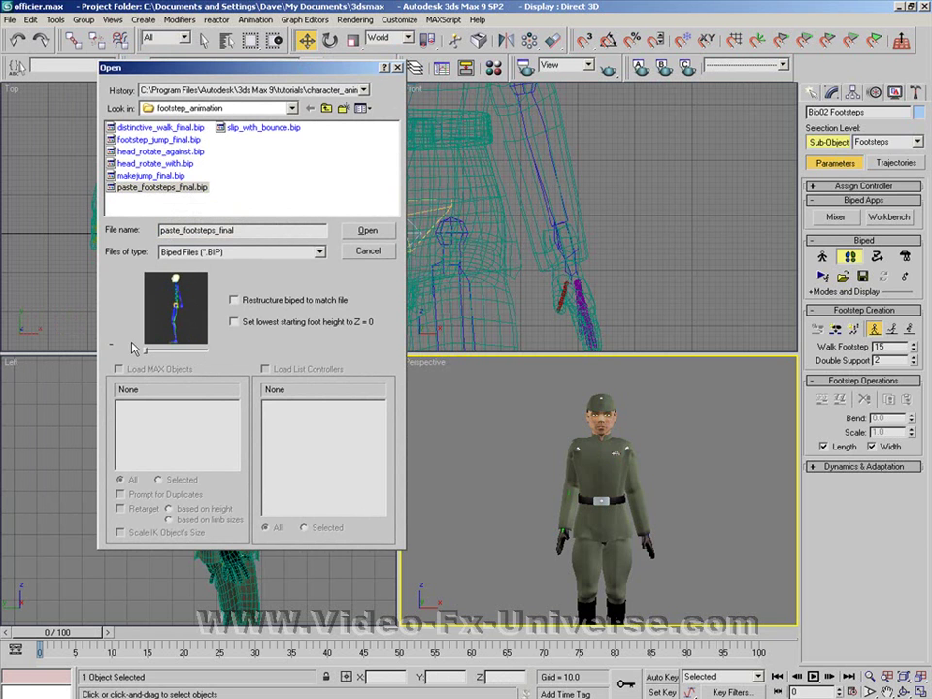
left_click(326, 107)
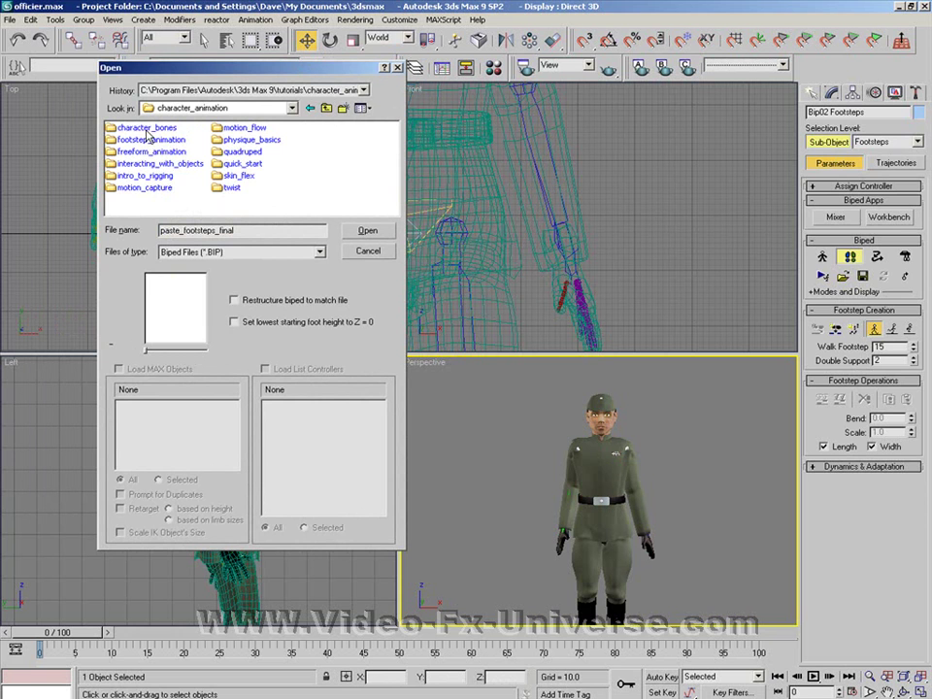
double_click(151, 141)
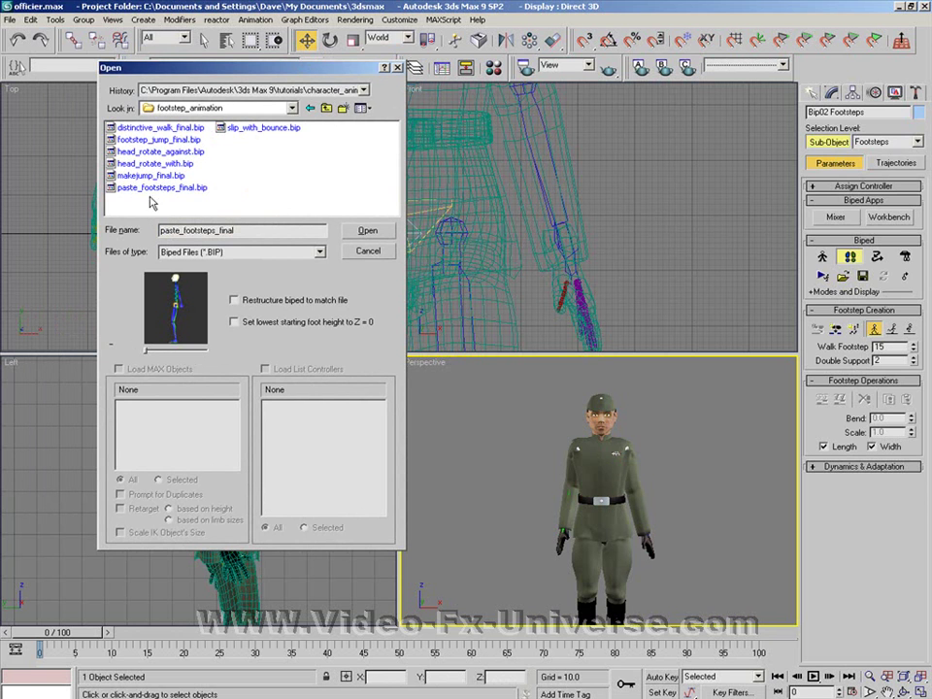
left_click(310, 106)
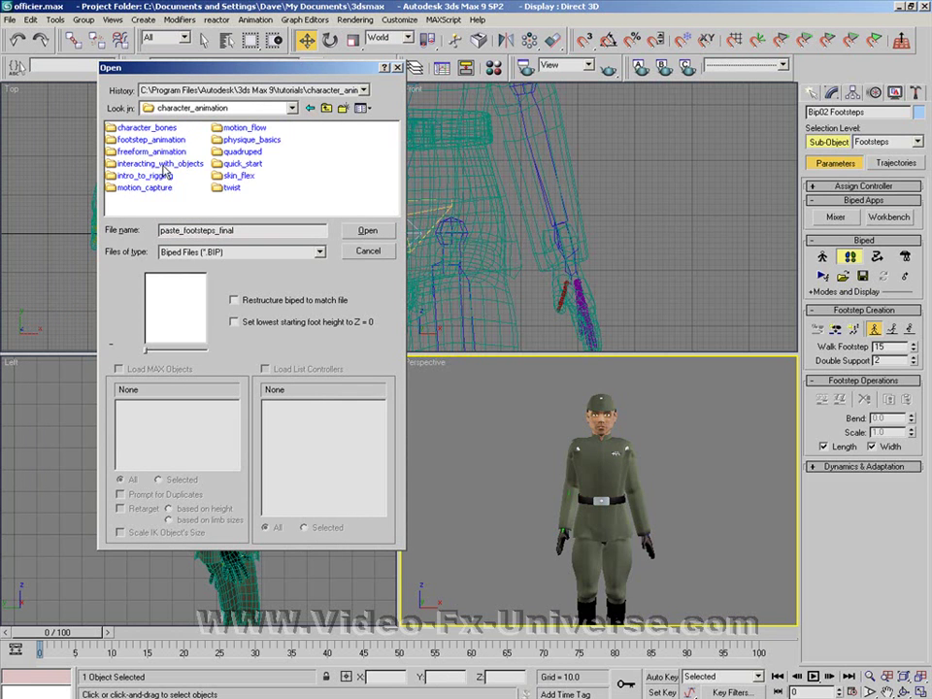
double_click(162, 164)
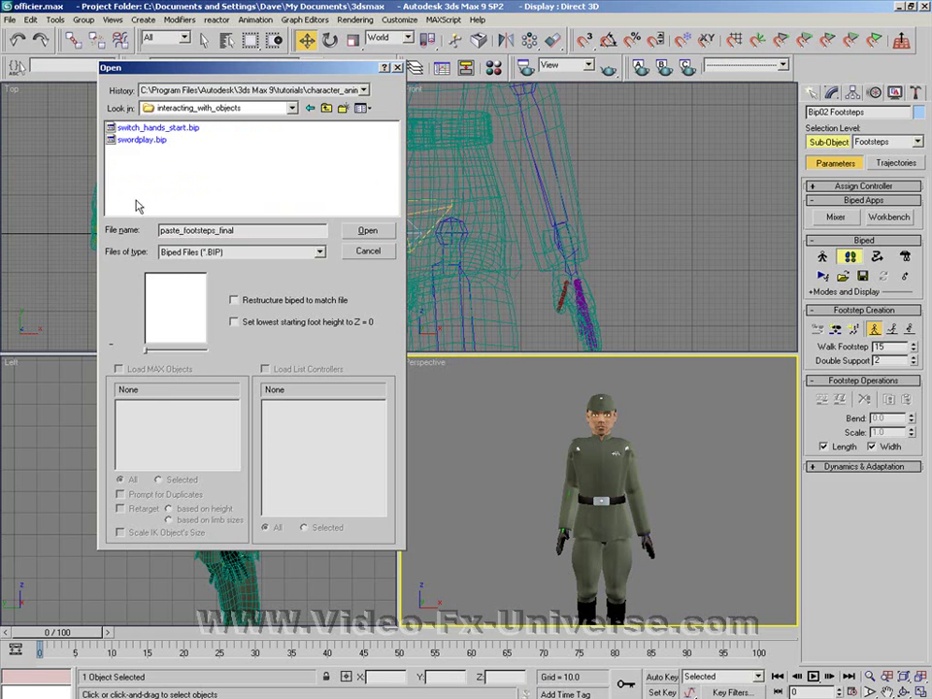
left_click(142, 140)
mouse_move(145, 349)
left_mouse_down()
mouse_move(202, 353)
mouse_move(139, 349)
left_mouse_up()
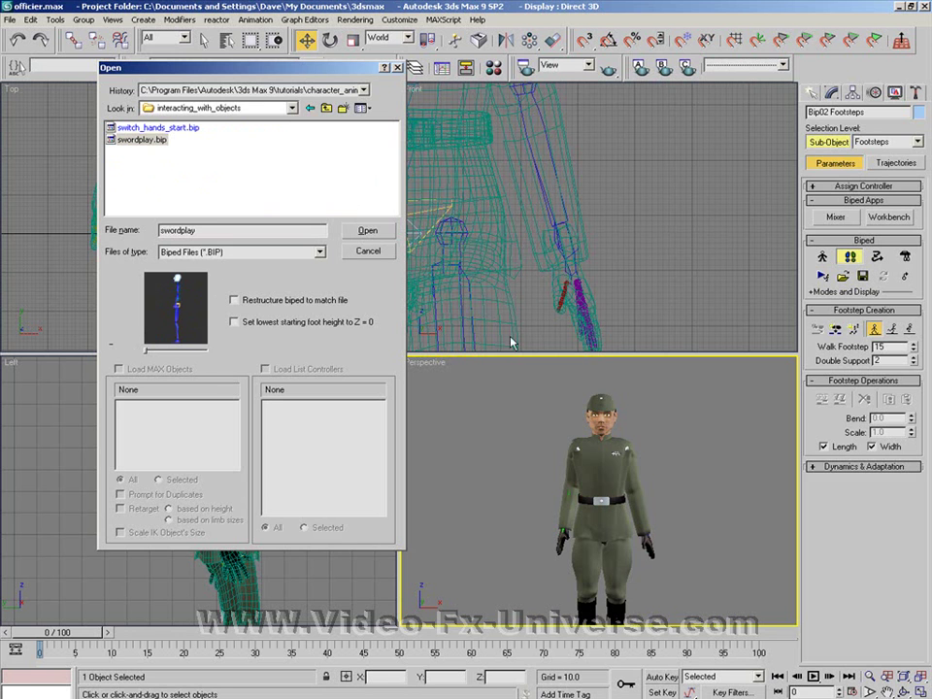
left_click(369, 250)
left_click_drag(83, 634, 27, 618)
key("w")
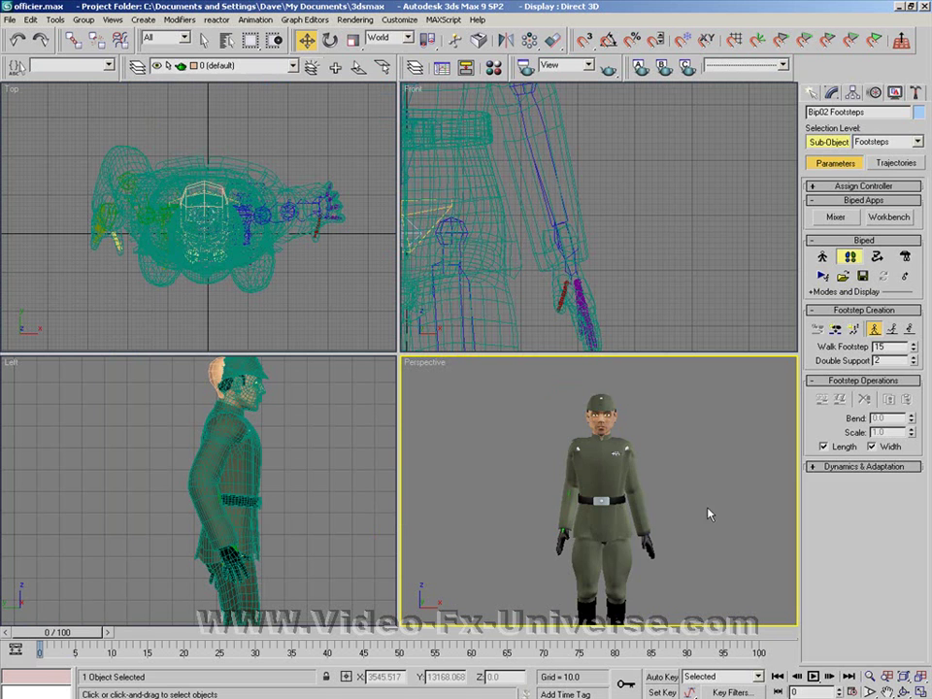
mouse_move(705, 519)
middle_mouse_down()
mouse_move(707, 422)
mouse_move(698, 417)
mouse_move(692, 547)
mouse_move(705, 514)
middle_mouse_up()
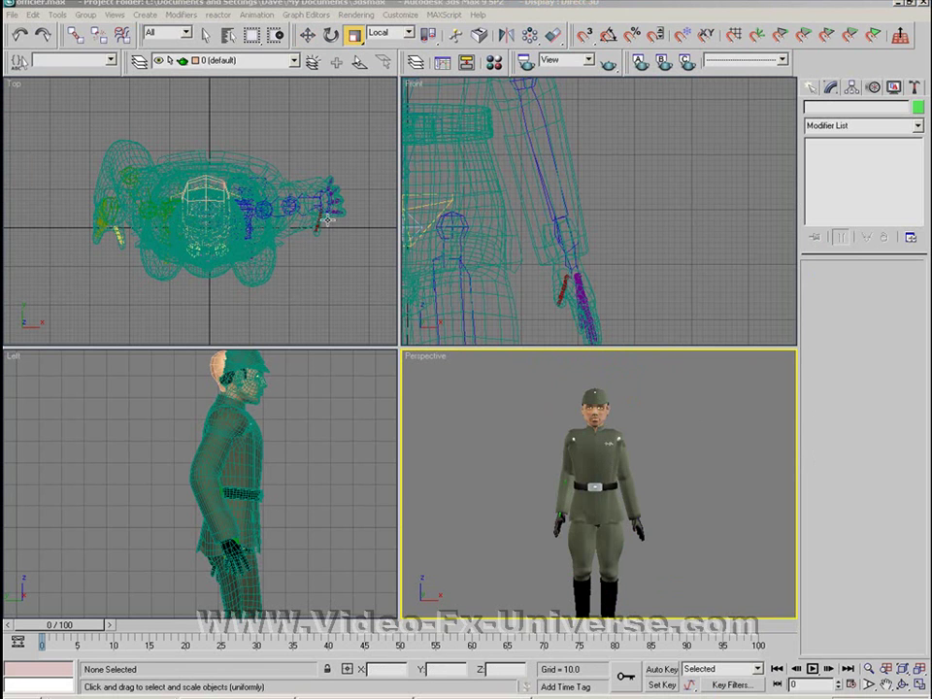
Select the entire biped hierarchy from Officer to Bip02 Head by name and make those objects non-renderable in their object properties.
left_click(231, 37)
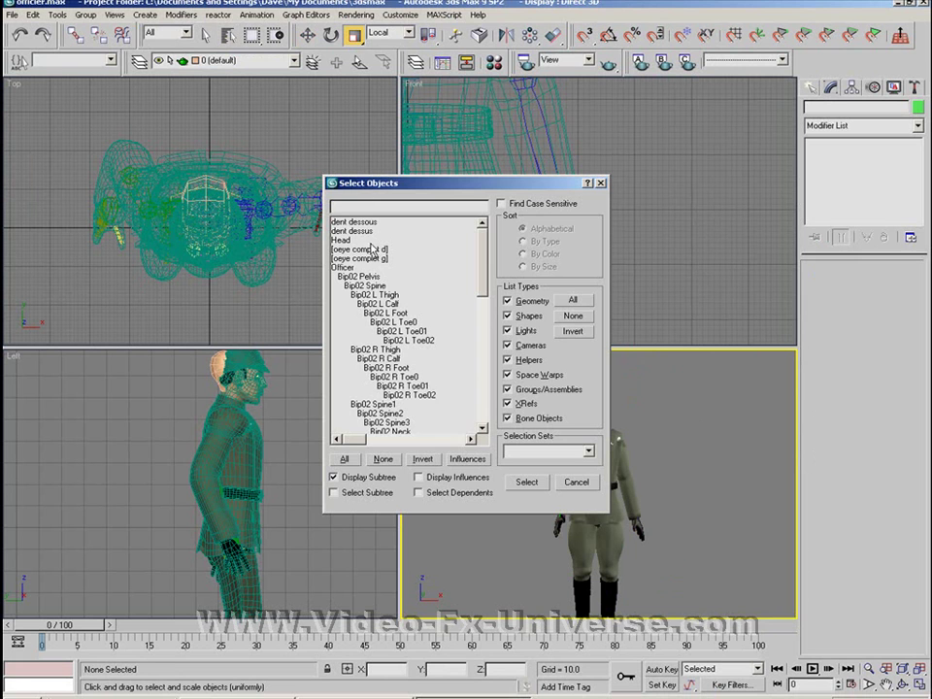
left_click_drag(354, 267, 415, 415)
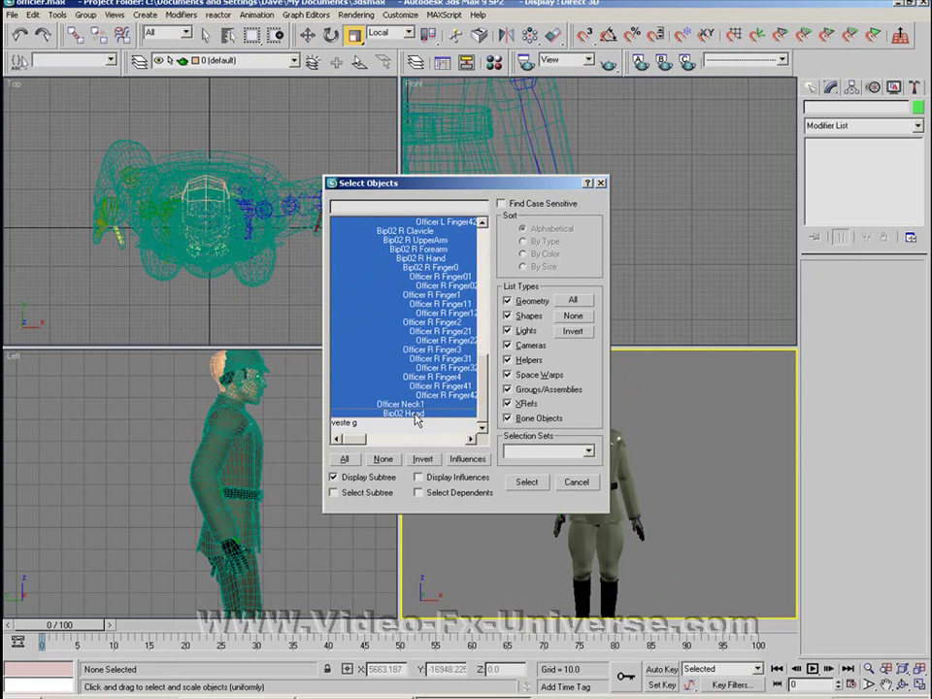
left_click(525, 481)
right_click(525, 483)
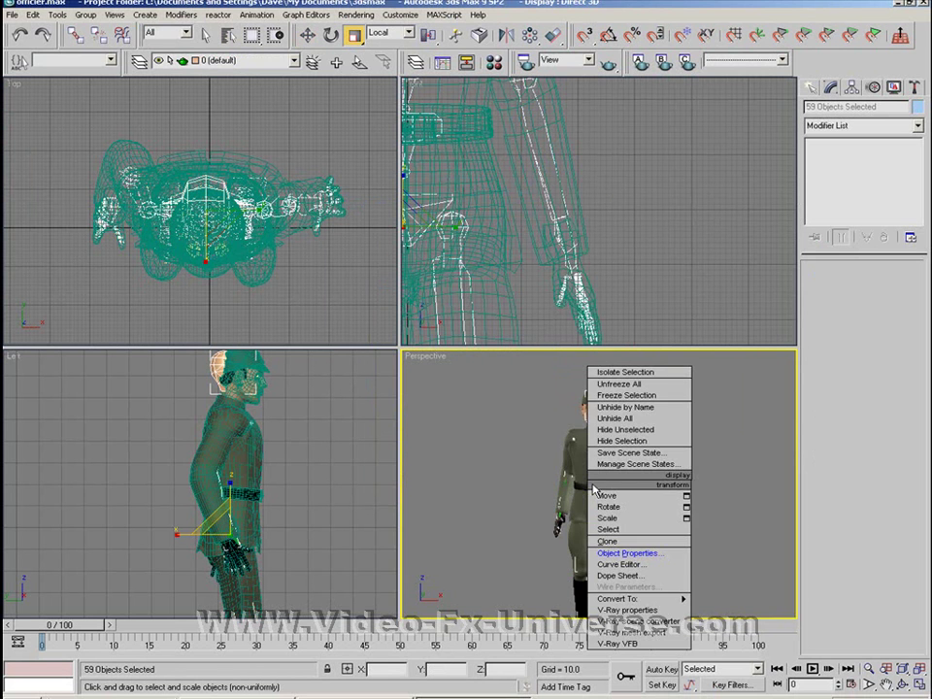
left_click(582, 548)
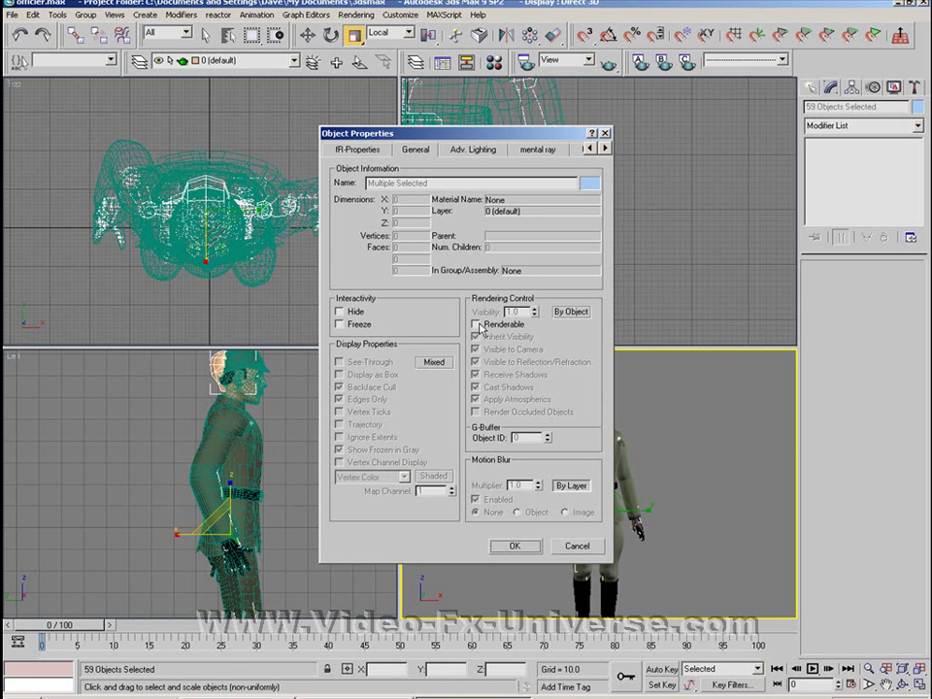
left_click(520, 548)
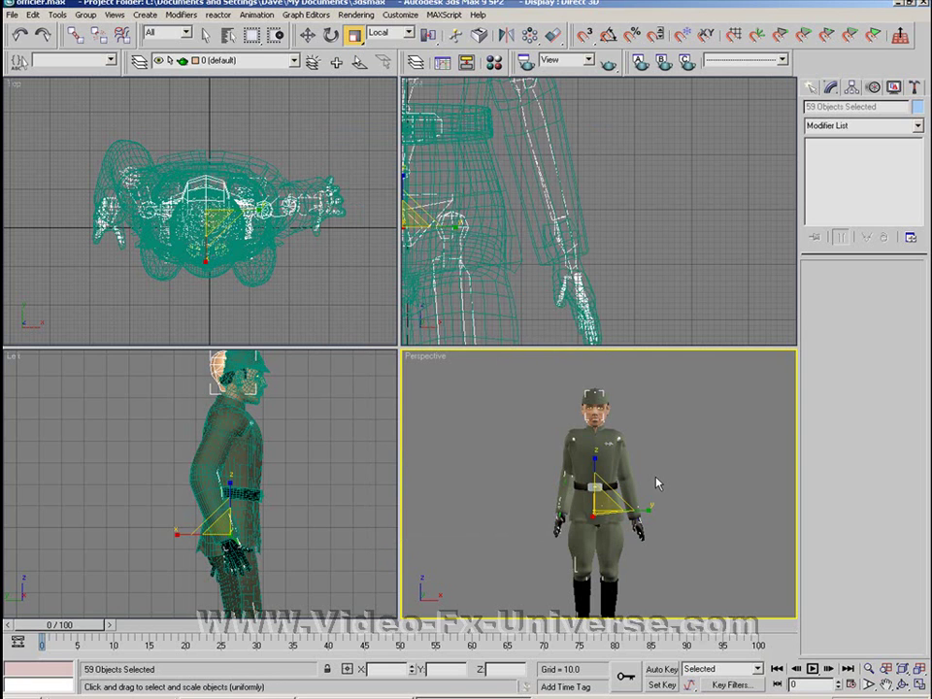